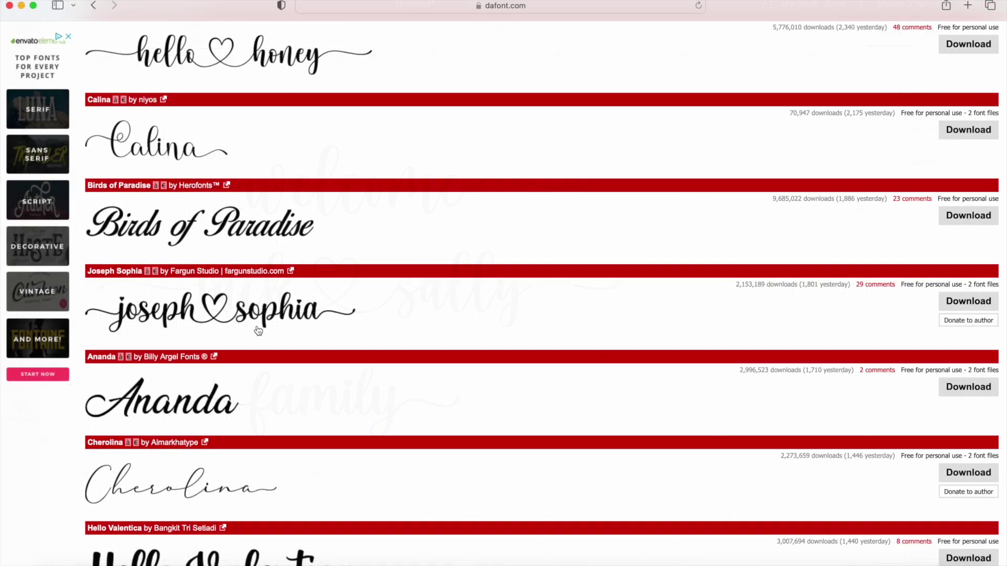
Scroll through DaFont's flourish script fonts such as Joseph Sophia and Hello Honey
scroll(298, 330, down, 10)
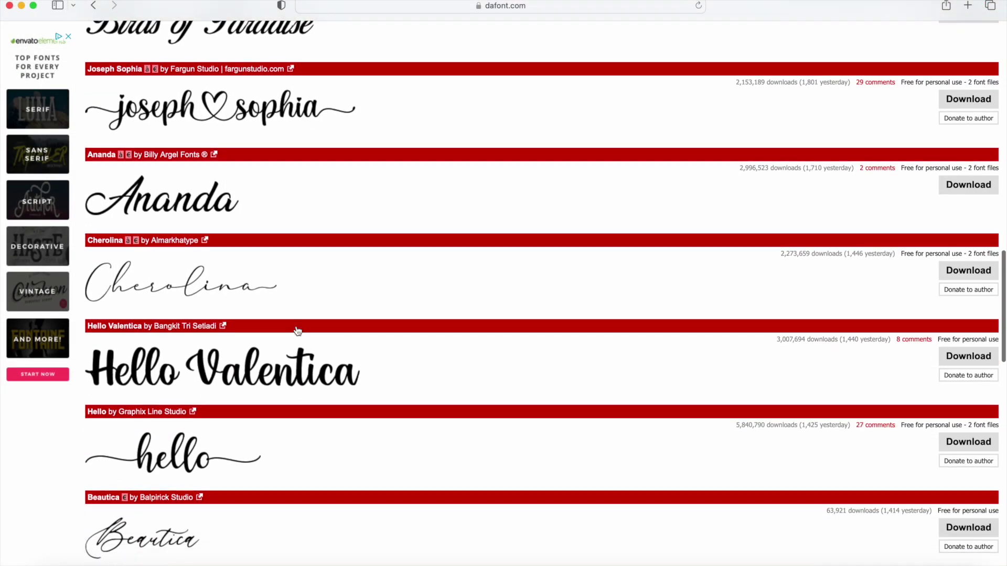
scroll(297, 331, down, 3)
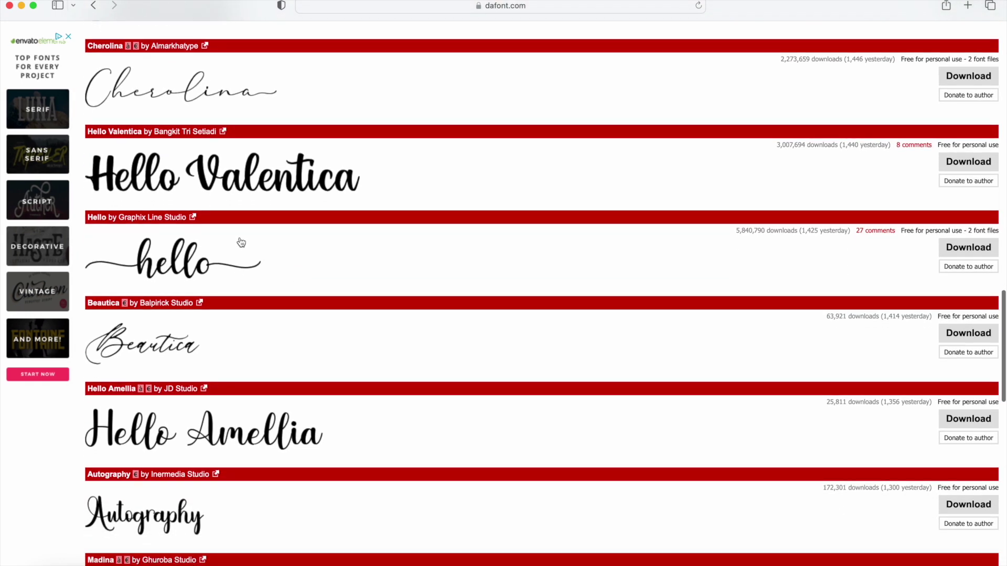
scroll(242, 242, down, 5)
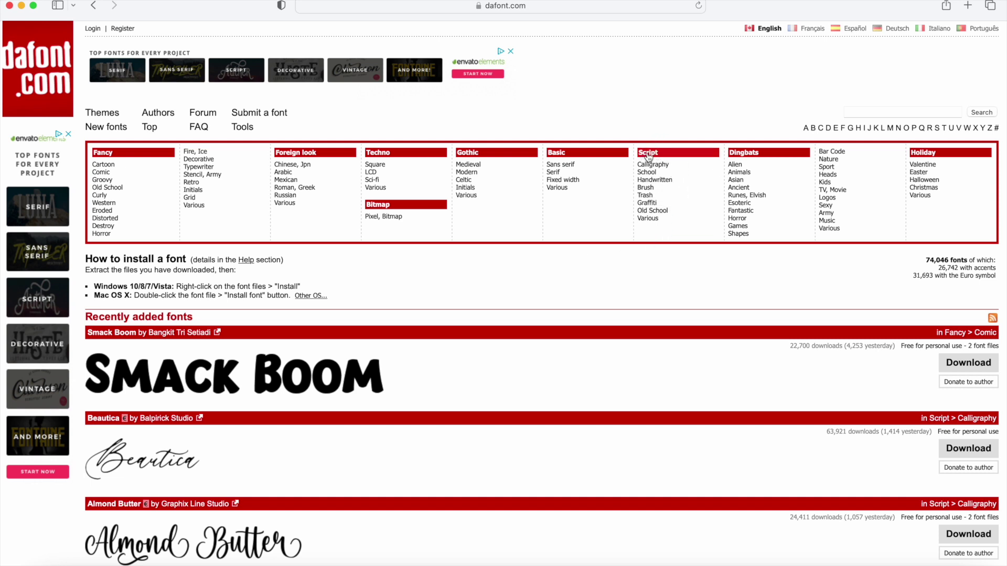
Find Joseph Sophia under Script > Calligraphy, download it, and open josephsophia (3).zip
click(653, 166)
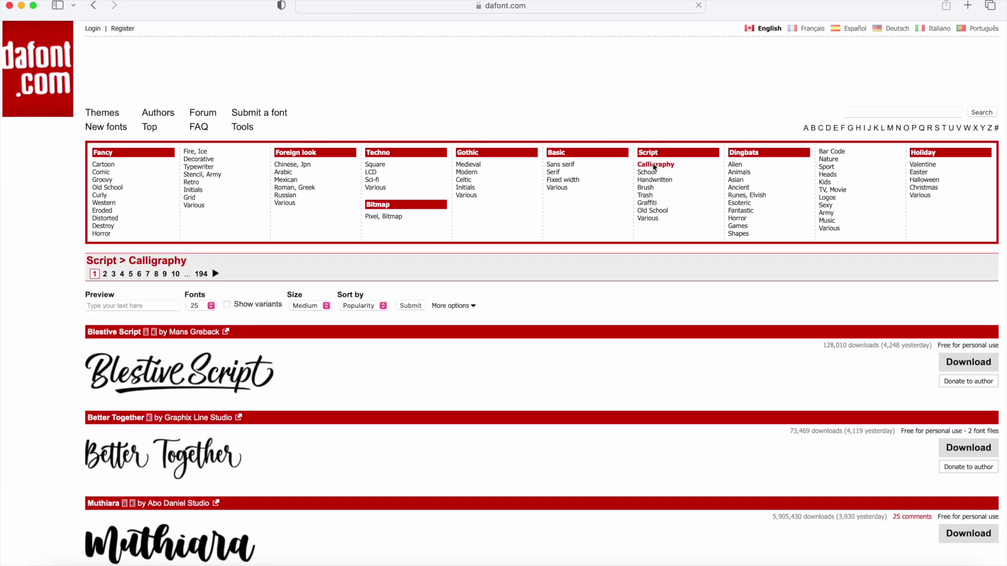
scroll(415, 410, down, 10)
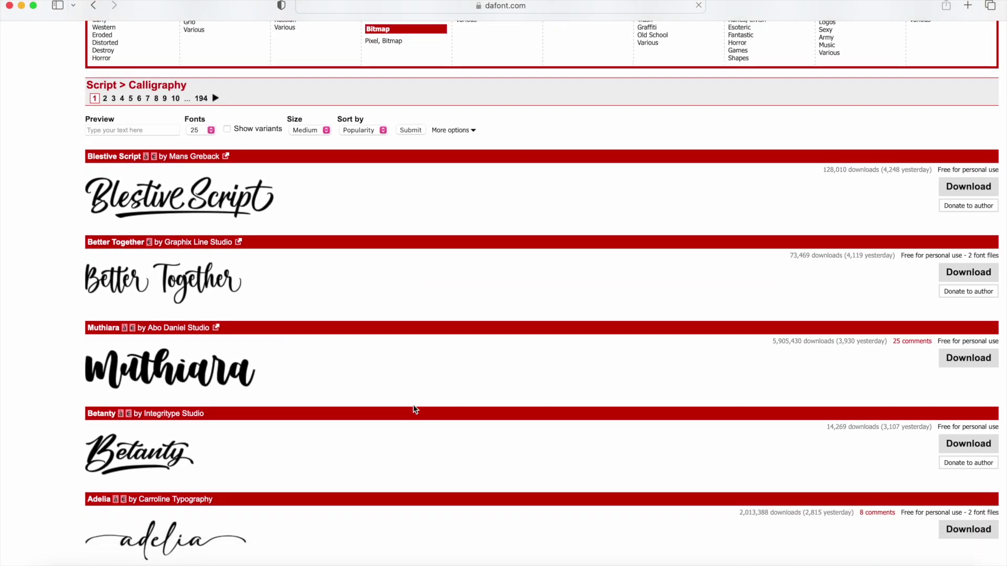
scroll(414, 409, down, 13)
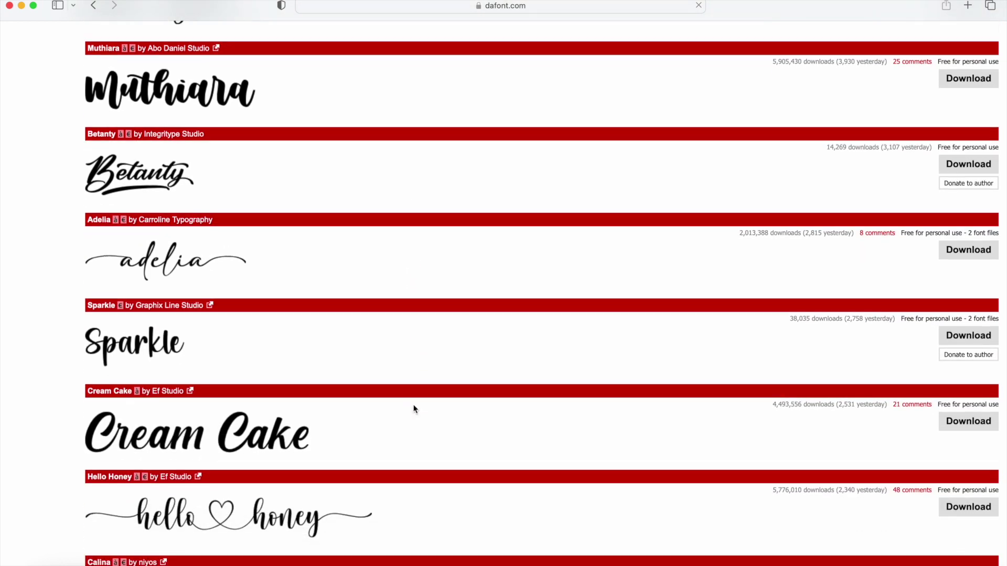
scroll(415, 410, down, 2)
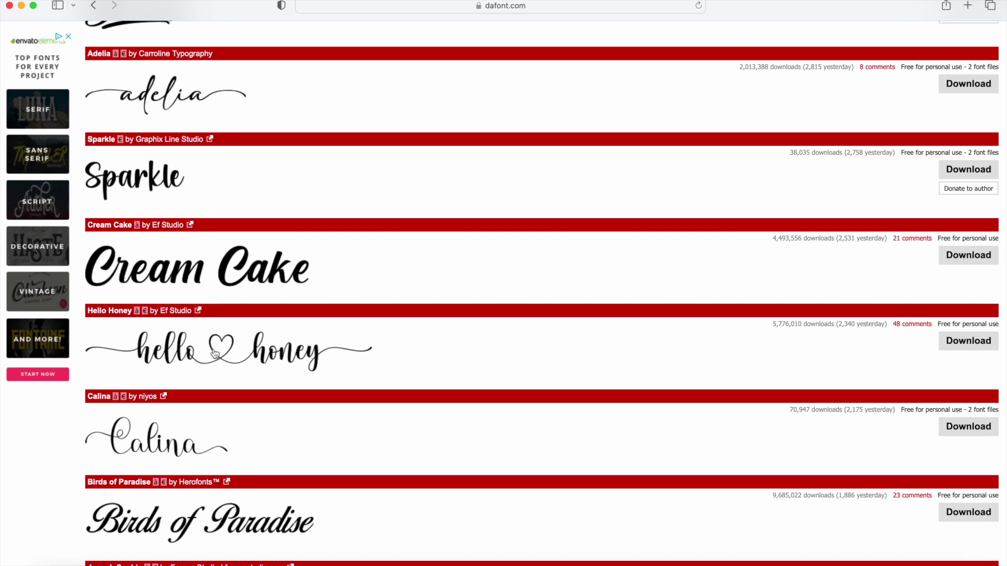
scroll(214, 353, down, 8)
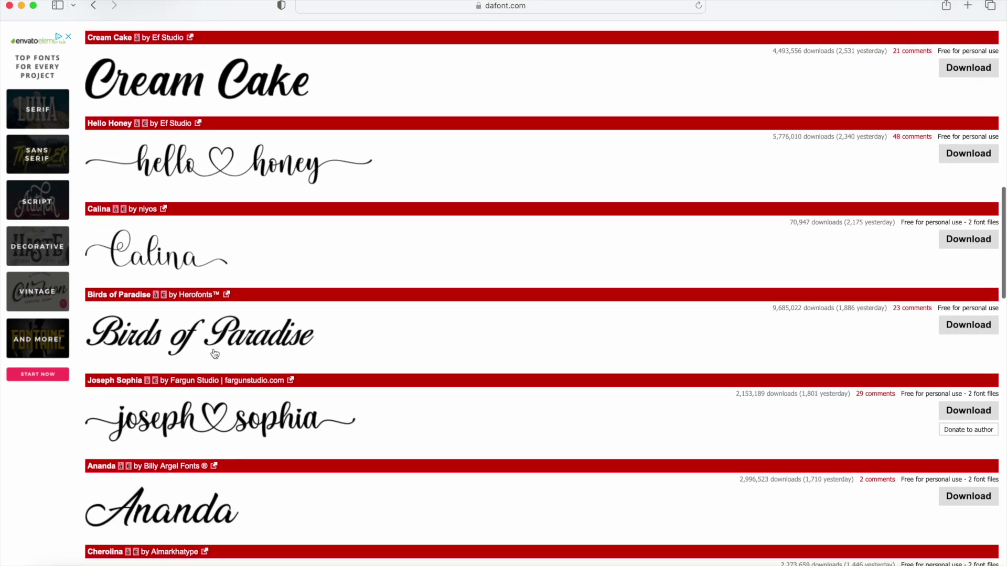
scroll(214, 354, down, 2)
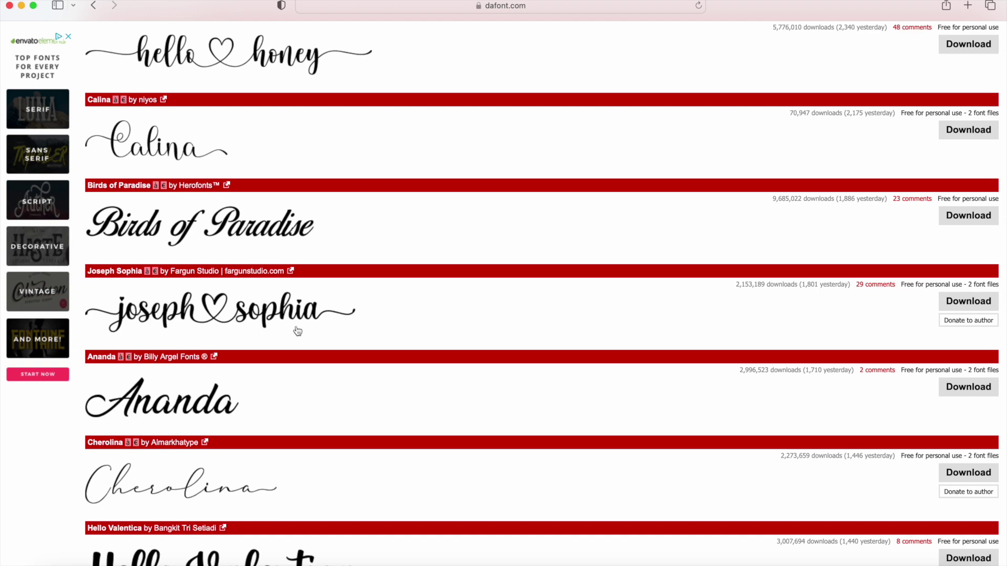
scroll(298, 331, down, 9)
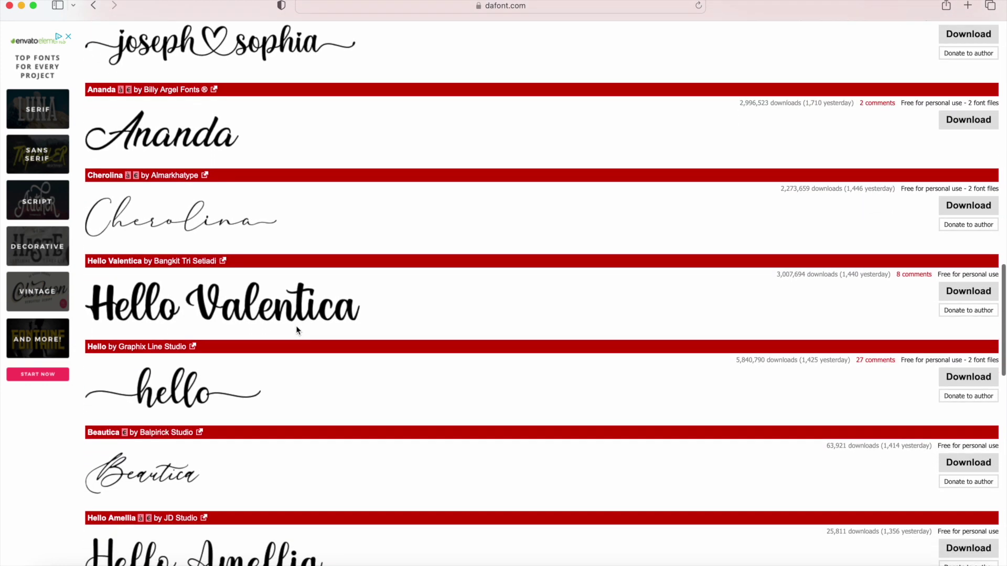
scroll(296, 325, down, 5)
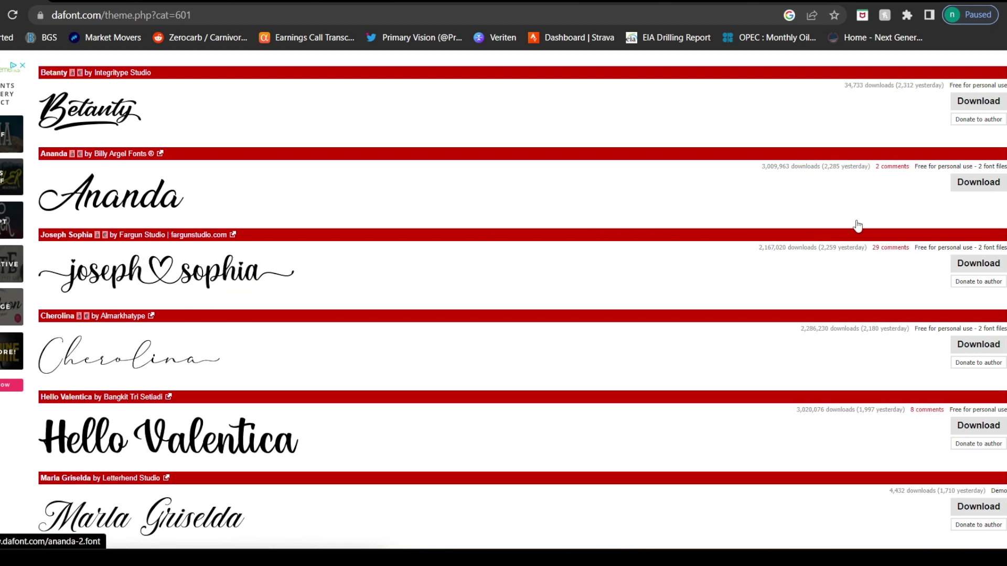
click(978, 263)
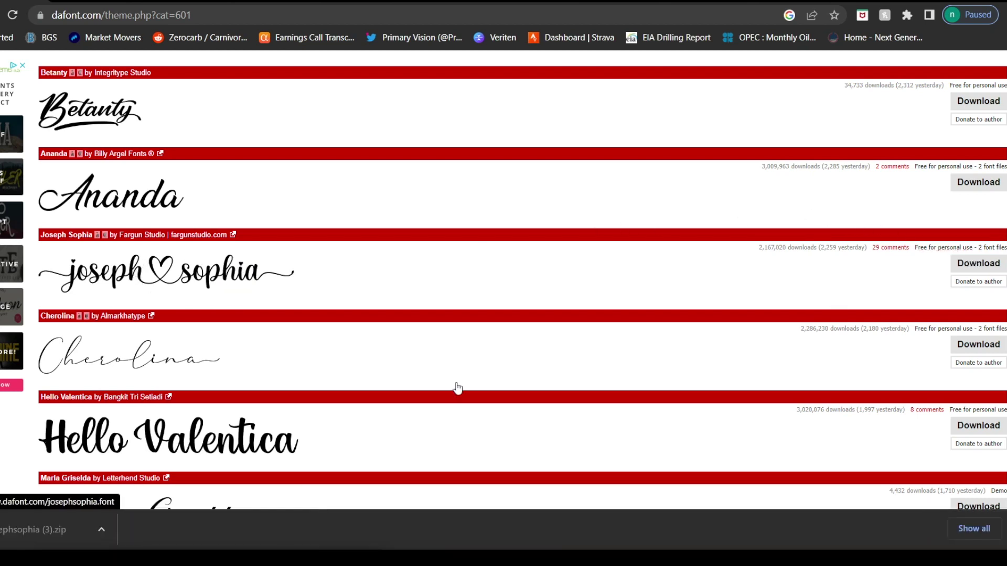
click(73, 526)
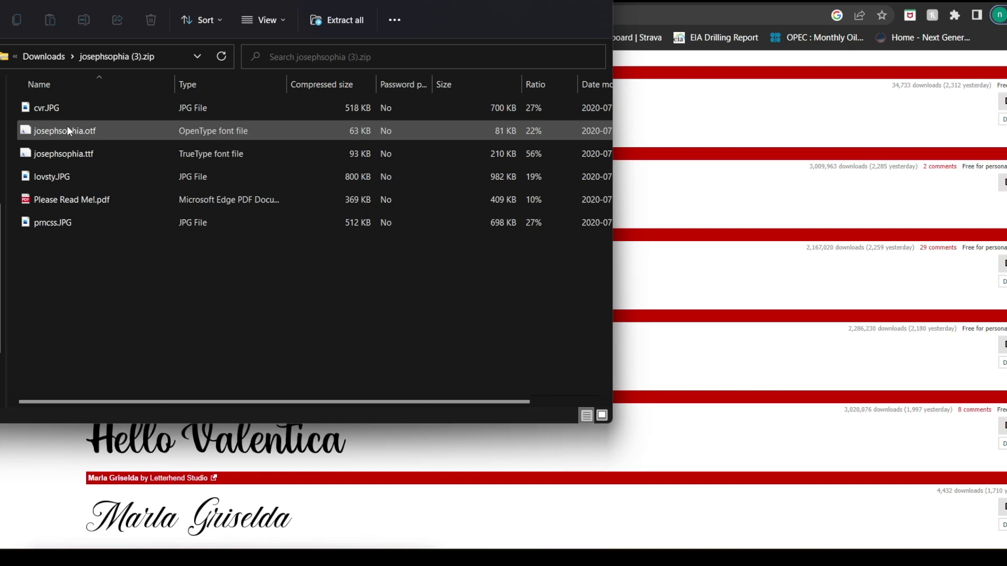
Open the josephsophia.ttf font preview from the zip archive to install it
click(70, 152)
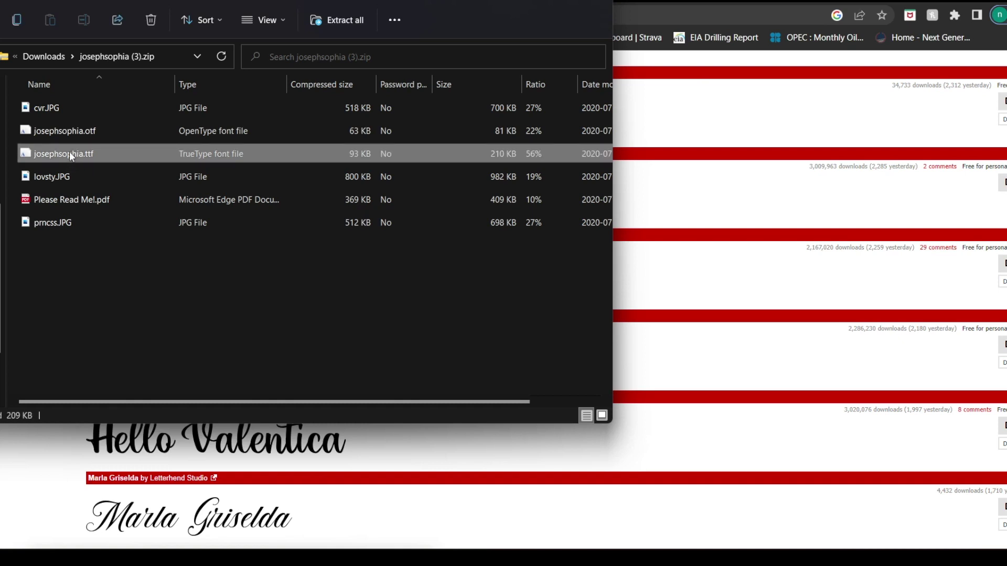
double_click(69, 153)
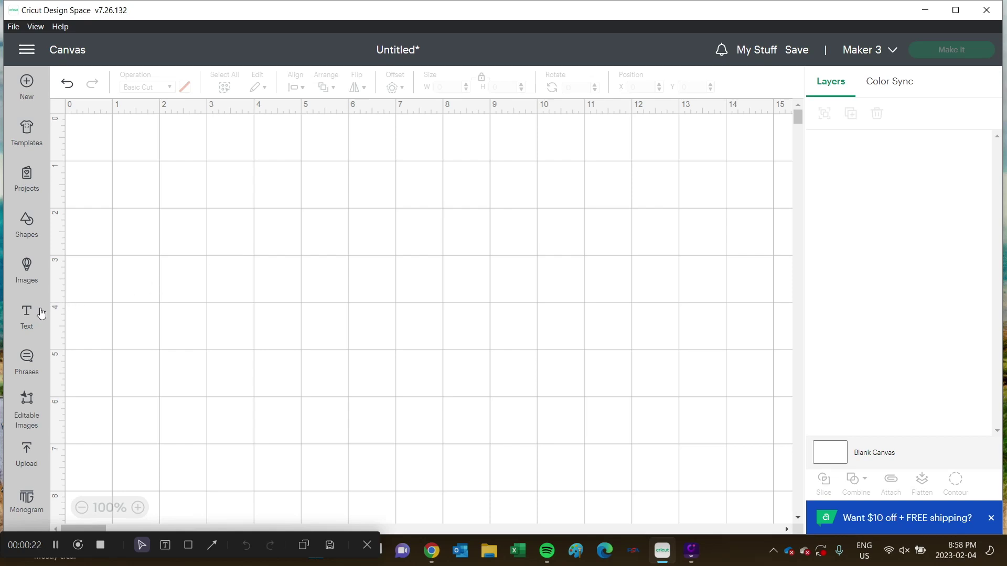
Add a 'welcome' text layer in Cricut Sans, 9.41 in wide, and open its font choices
click(21, 318)
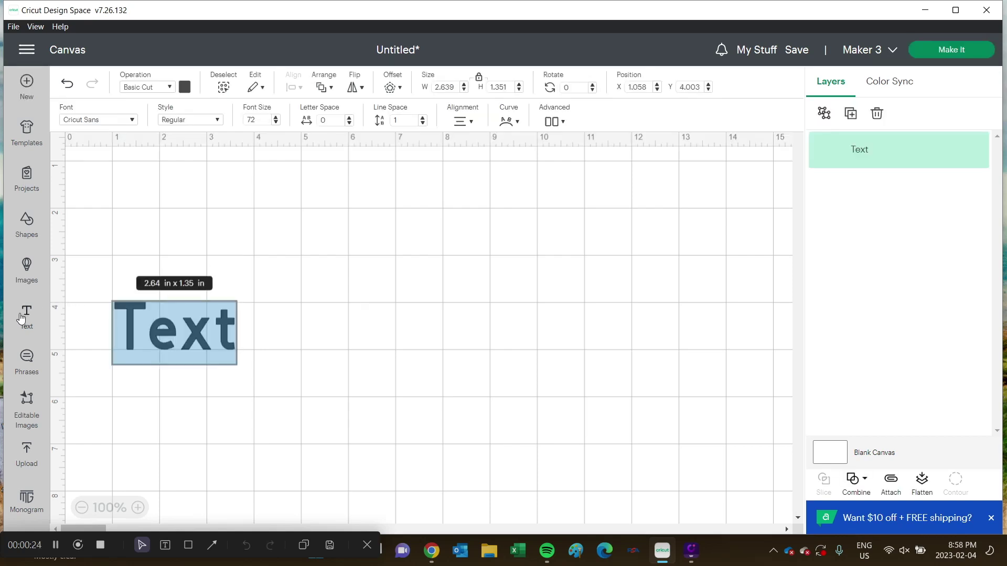
text(welcome)
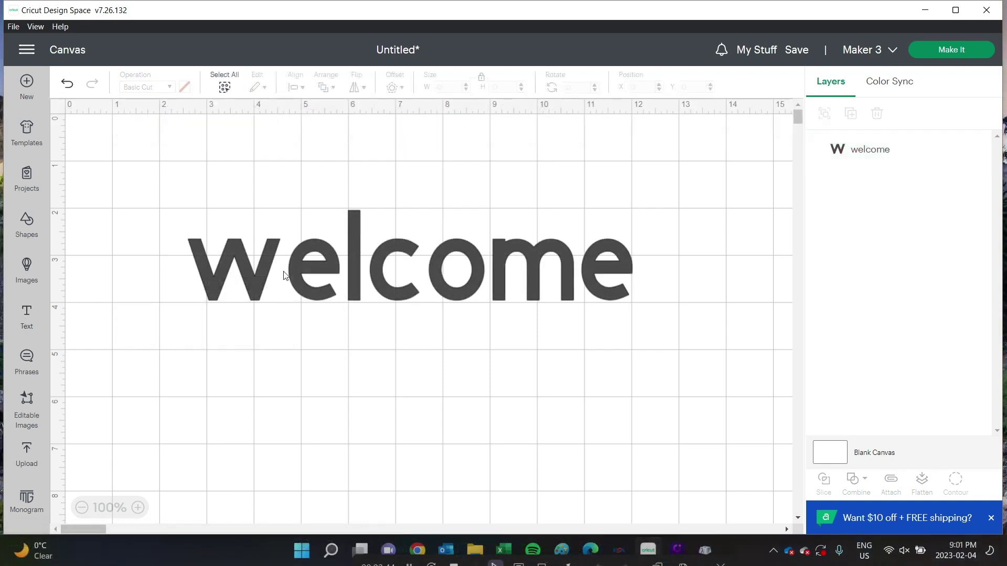
click(284, 275)
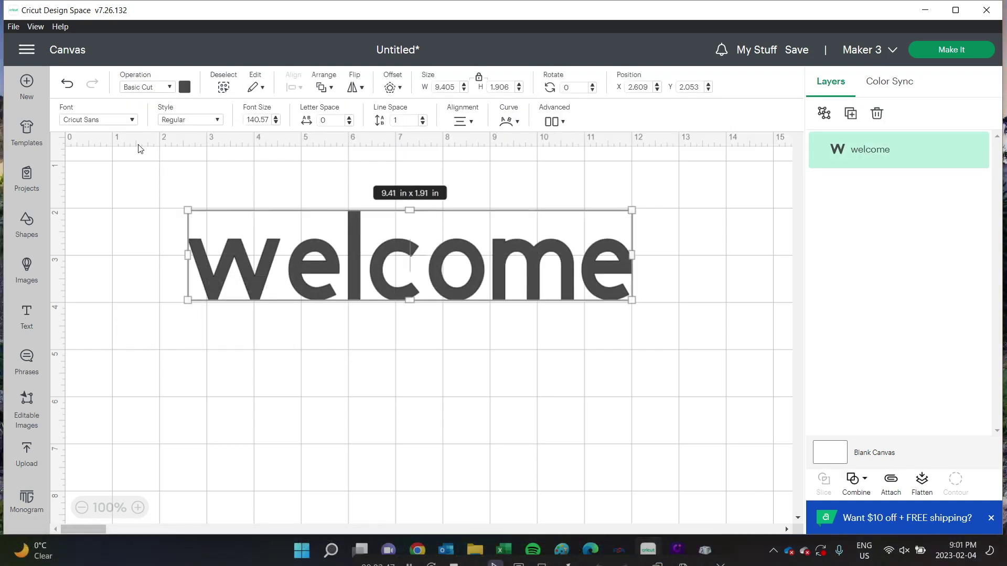
click(111, 121)
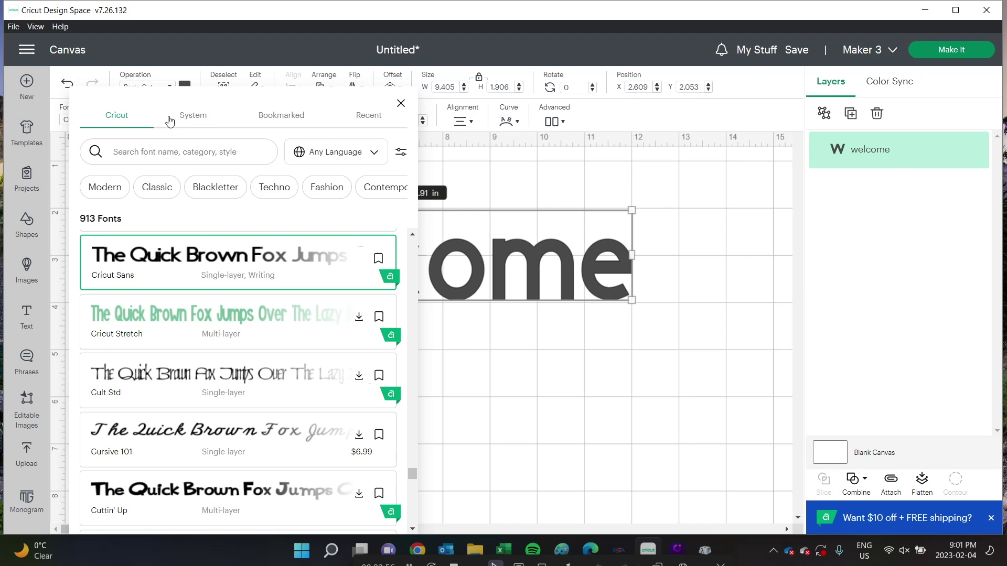
Apply the installed josephsophia system font to 'welcome' and drag it toward the canvas centre
click(200, 115)
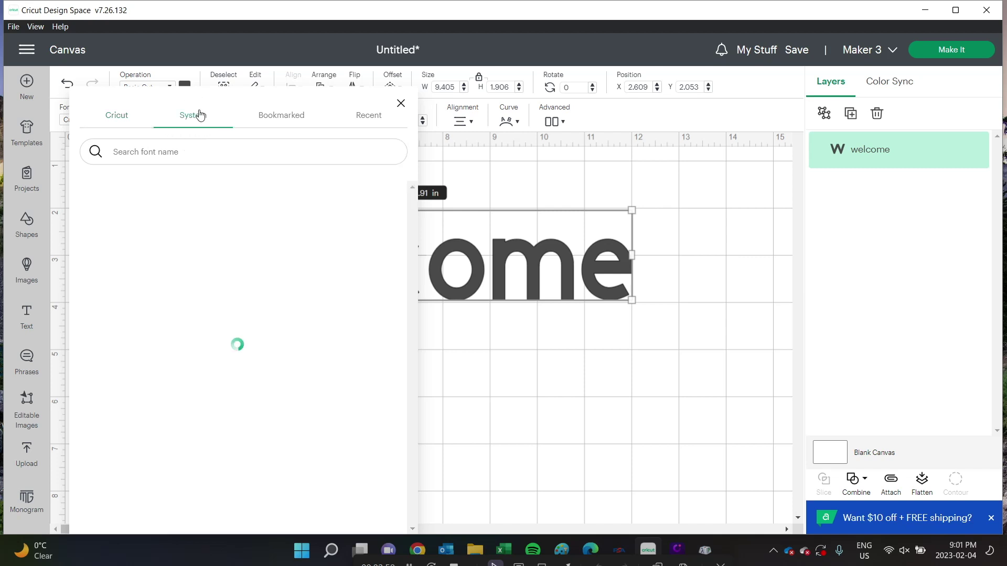
click(196, 152)
text(jose)
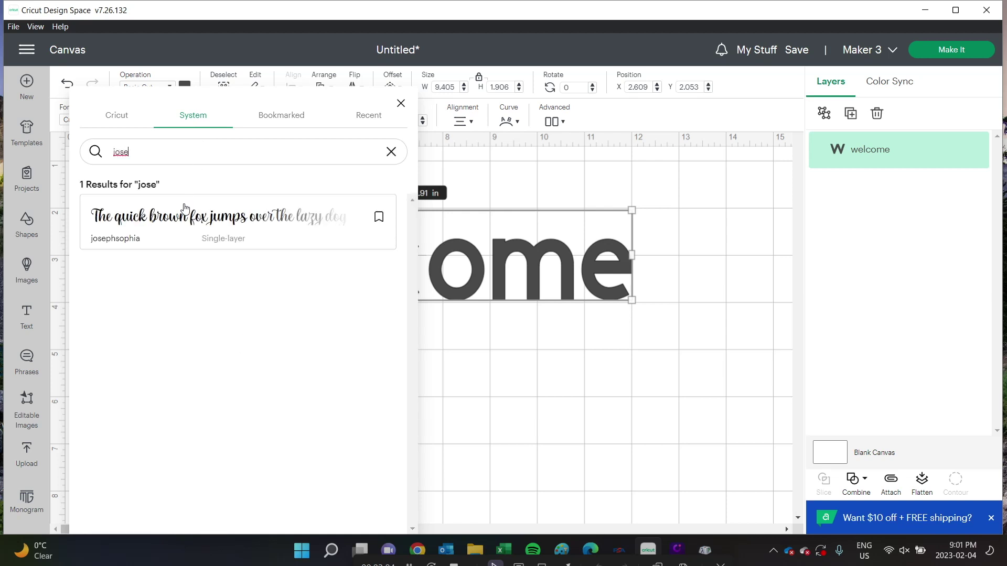
click(178, 223)
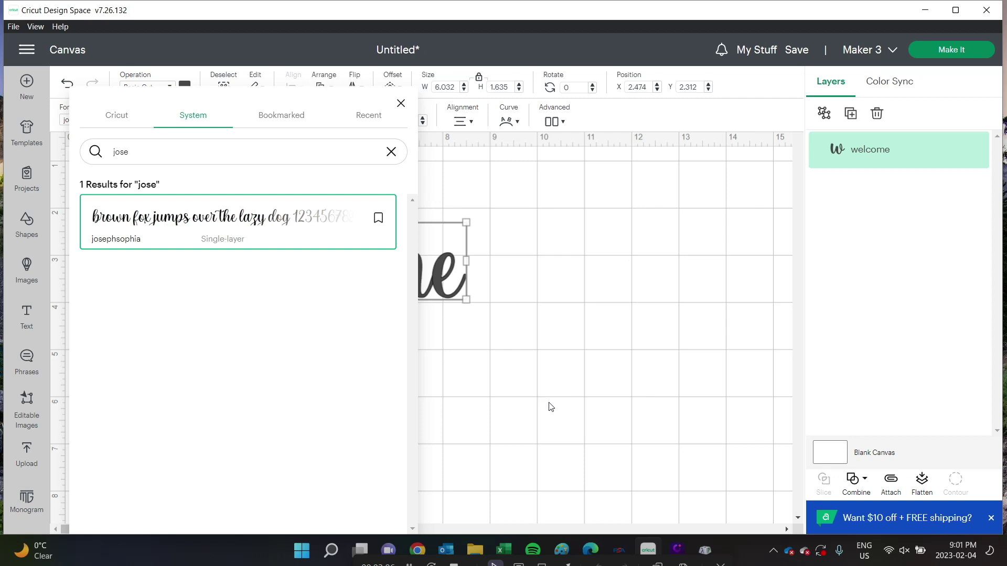
click(519, 402)
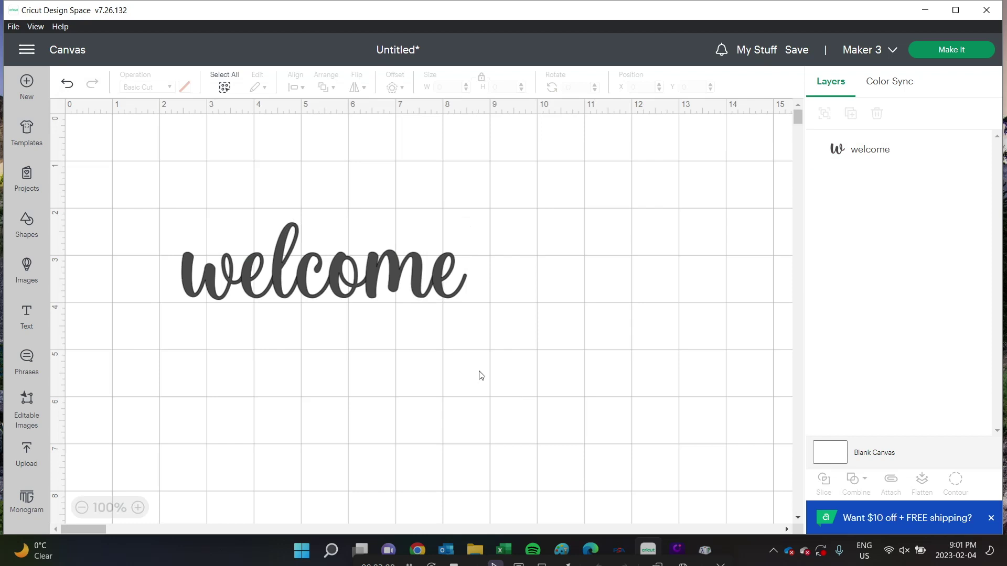
drag(370, 285, 445, 293)
click(448, 364)
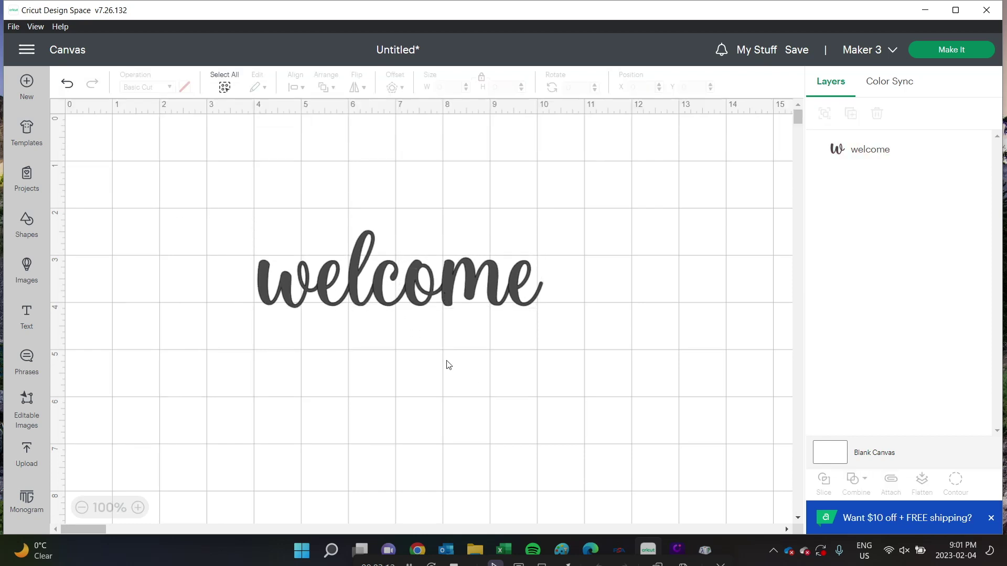
Launch Character Map through the 'charac' search and load the josephsophia font
click(332, 555)
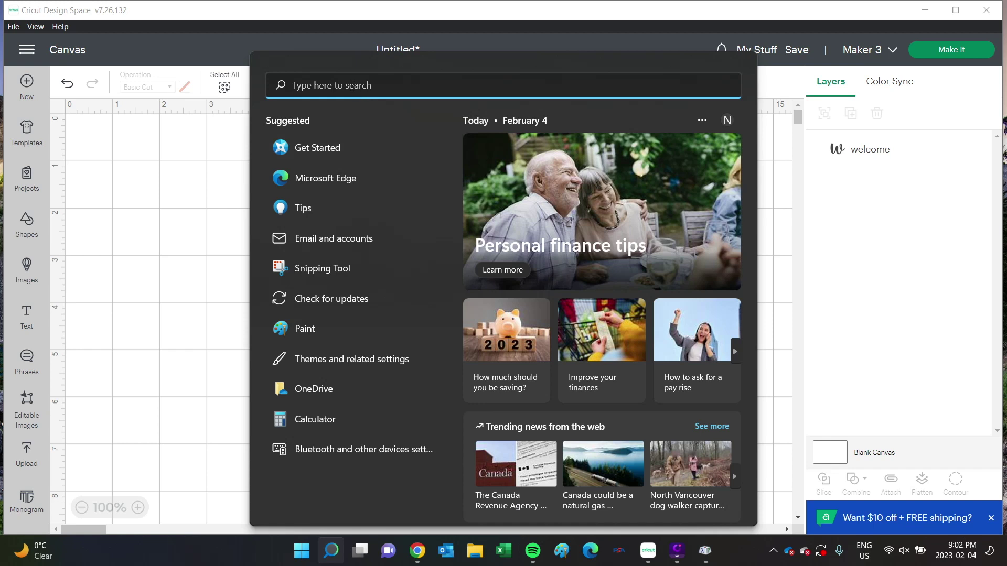
text(chara)
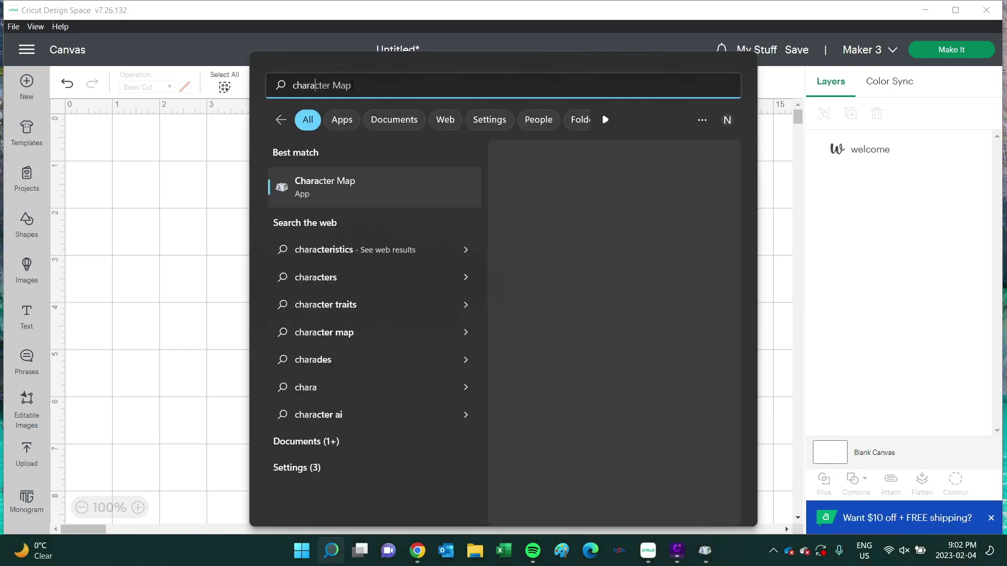
text(c)
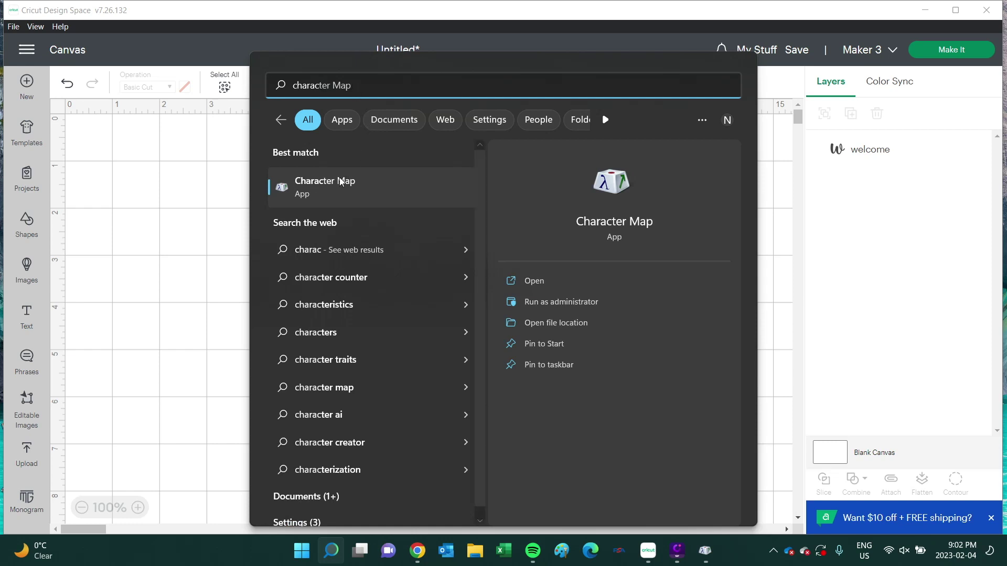
click(336, 193)
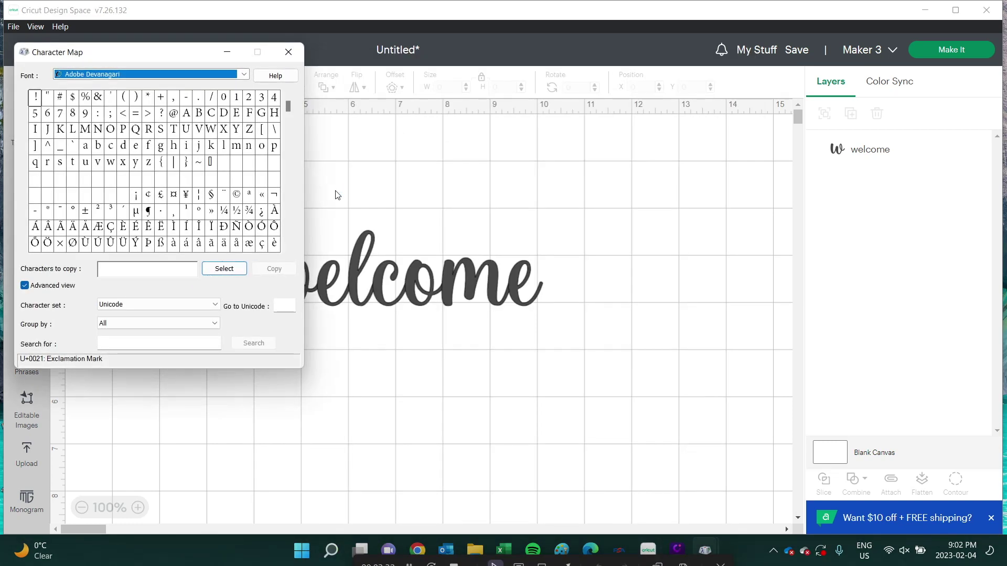
click(243, 75)
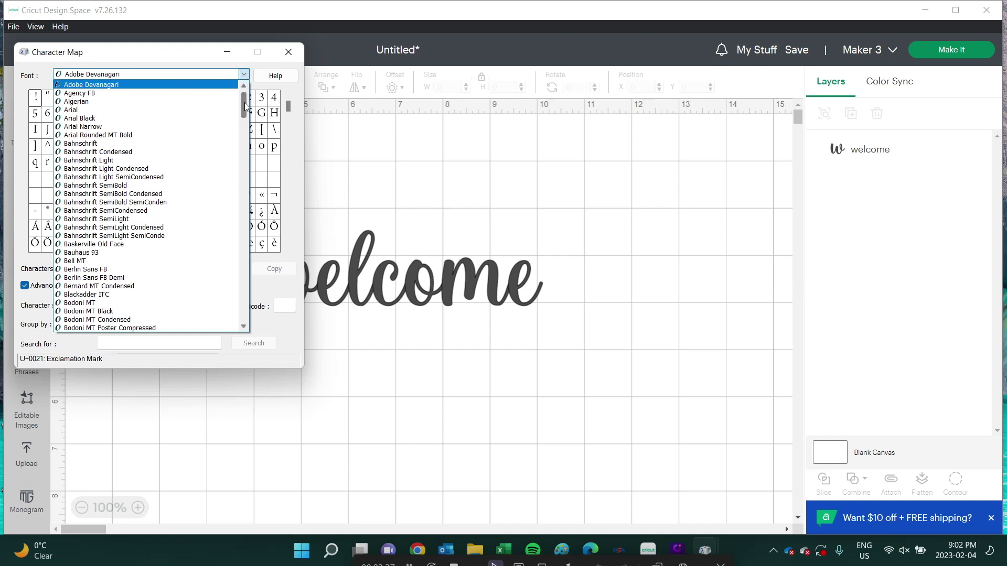
drag(245, 105, 257, 201)
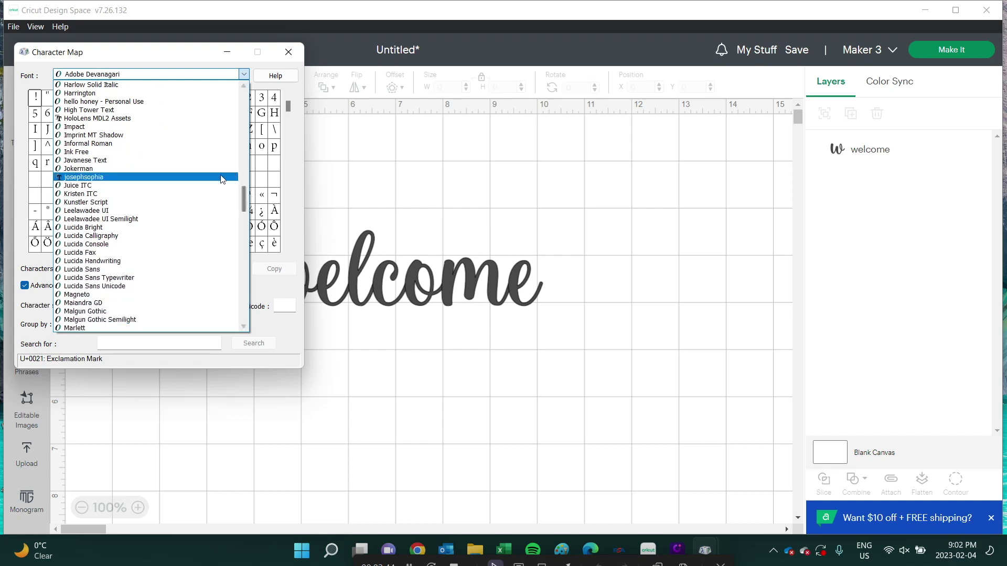
click(215, 178)
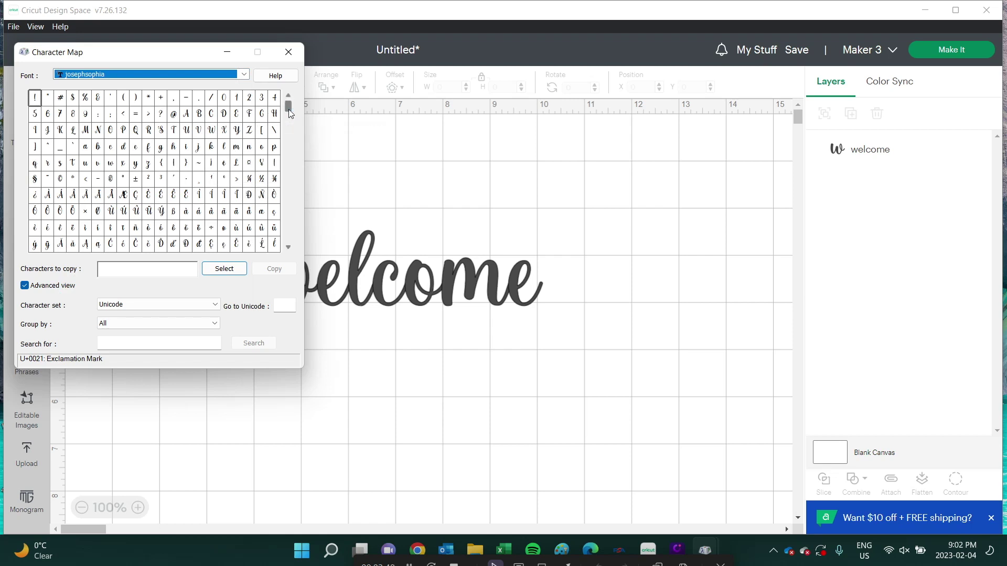
Copy josephsophia's long-tailed swash 'w' glyph (U+E050), then return to the welcome design
drag(289, 108, 296, 247)
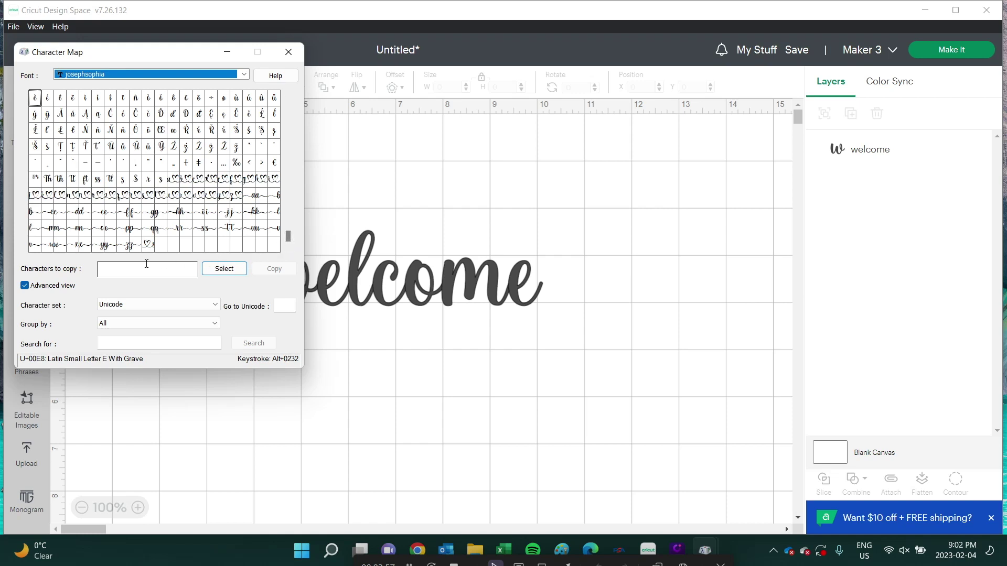
click(50, 247)
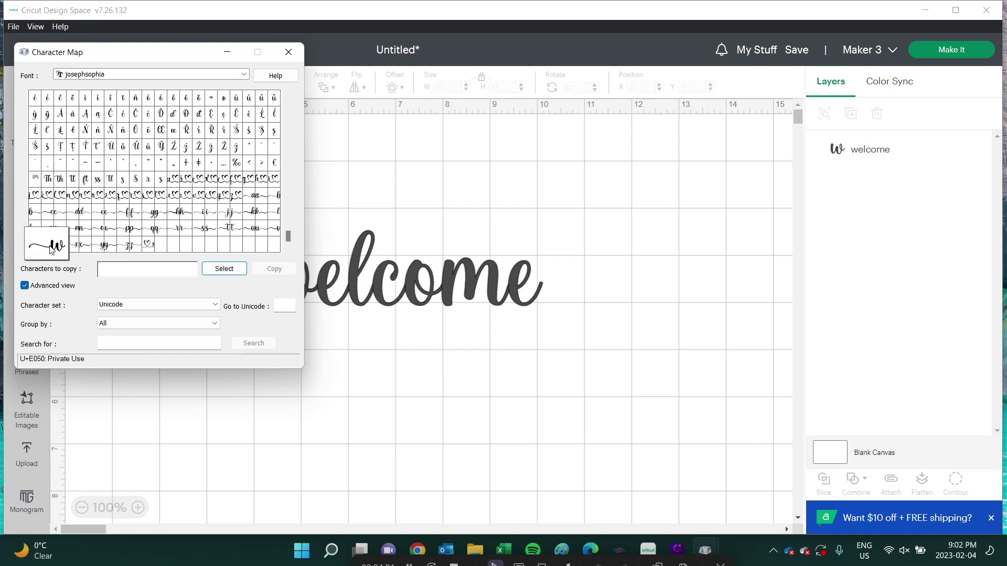
click(224, 269)
click(273, 269)
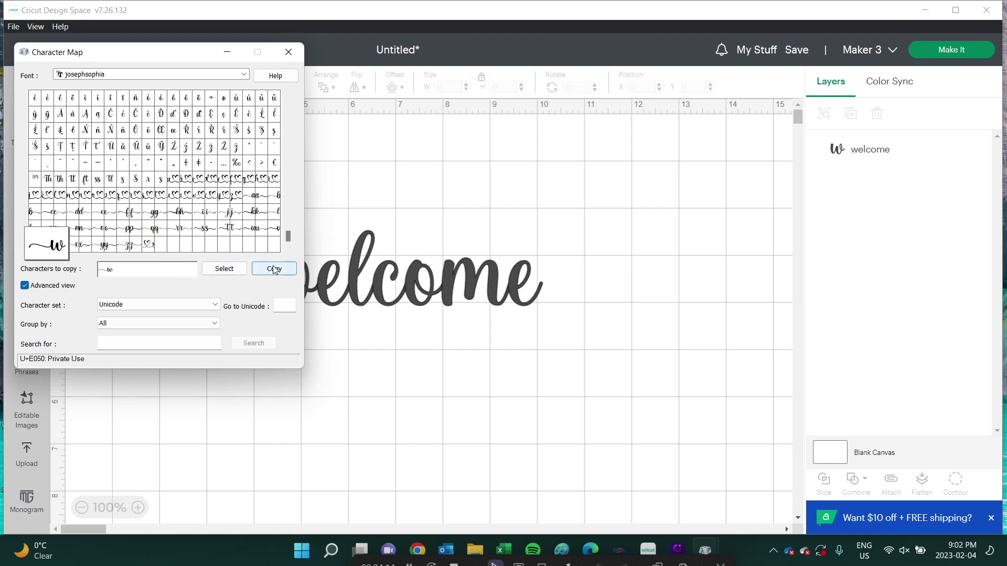
click(348, 276)
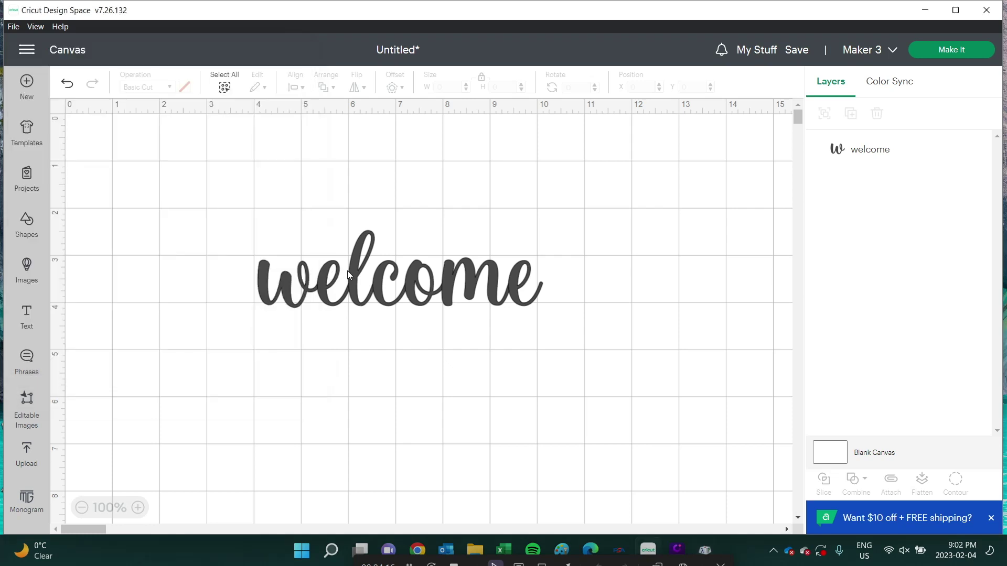
Swap the plain 'w' of welcome for the pasted swash 'w', widening it to about 8 in
double_click(312, 276)
click(314, 276)
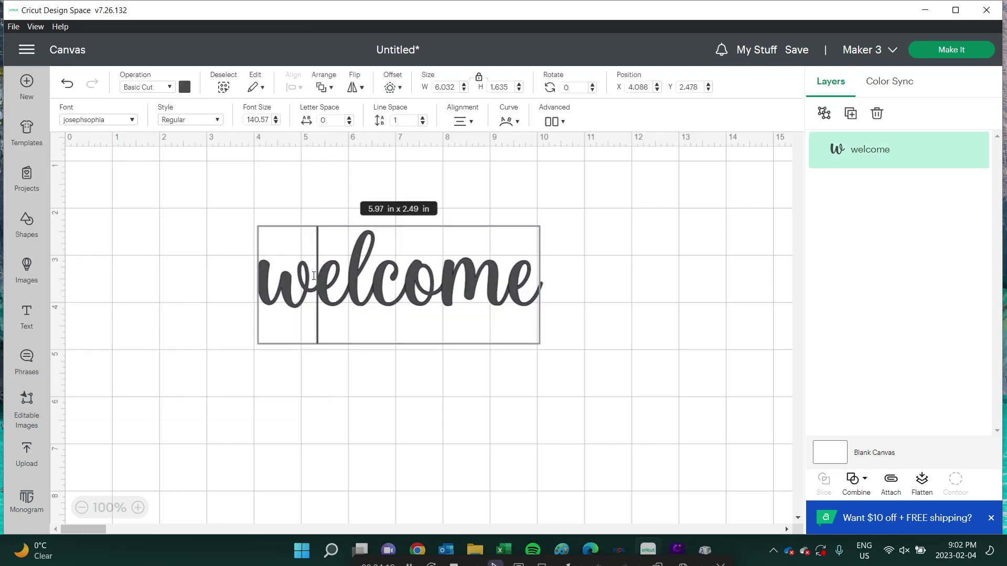
drag(295, 275, 273, 273)
key(BackSpace)
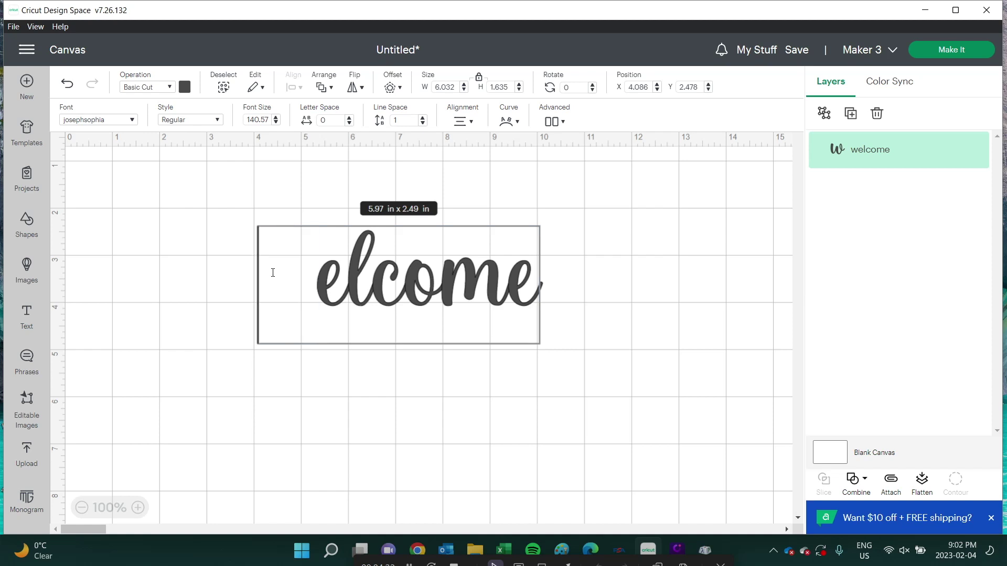
right_click(264, 281)
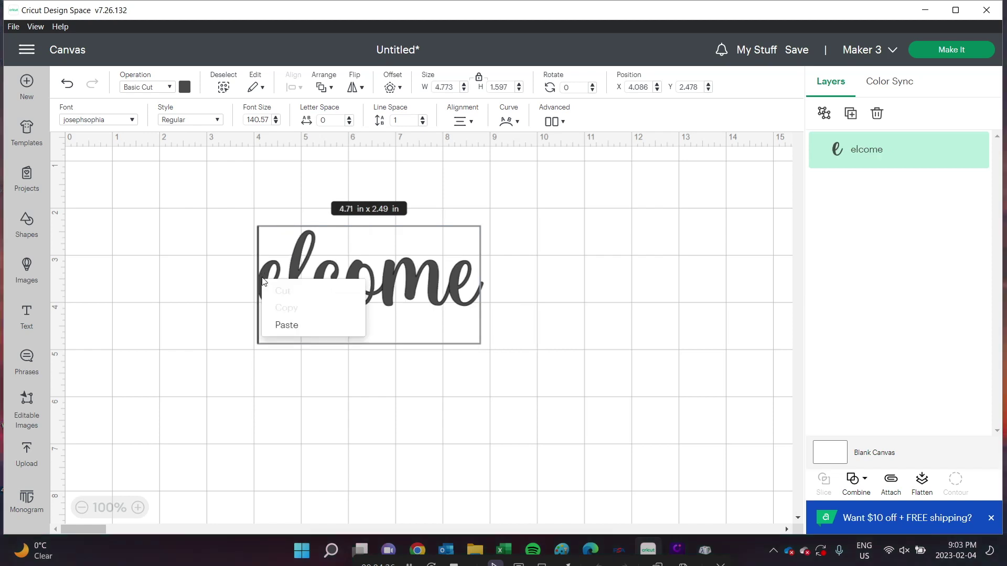
click(278, 329)
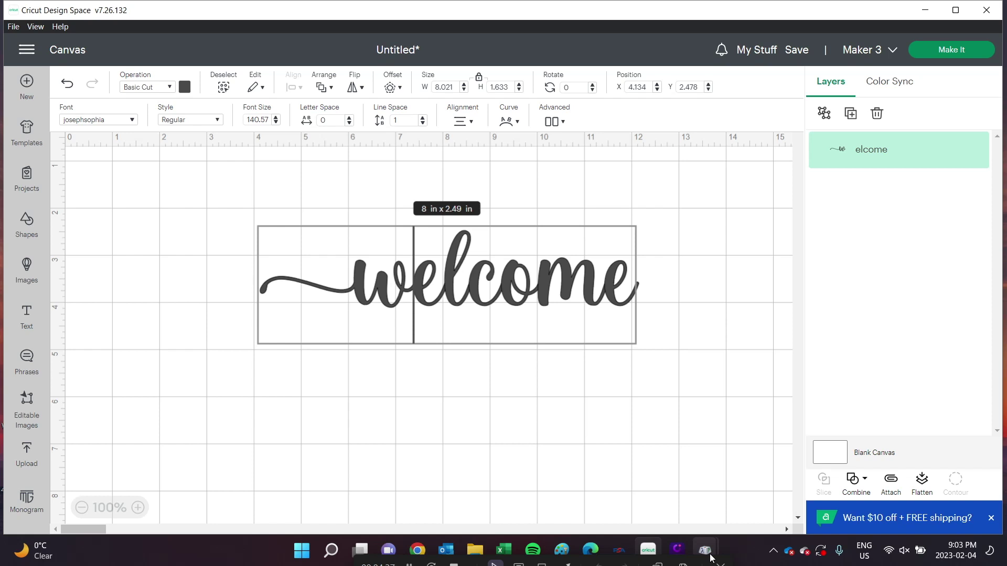
Copy the trailing-swash 'e' glyph from josephsophia in Character Map
mouse_move(710, 557)
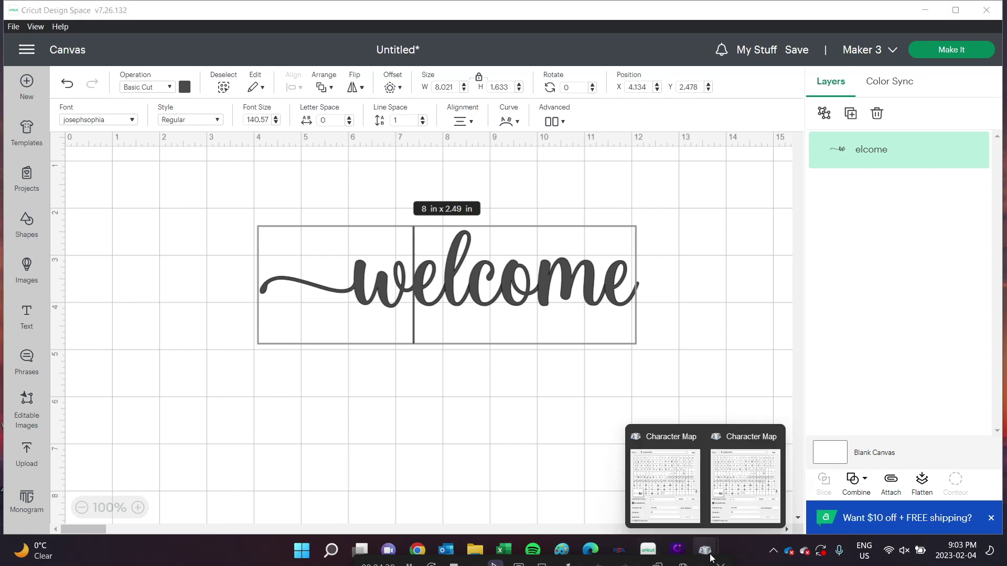
click(727, 518)
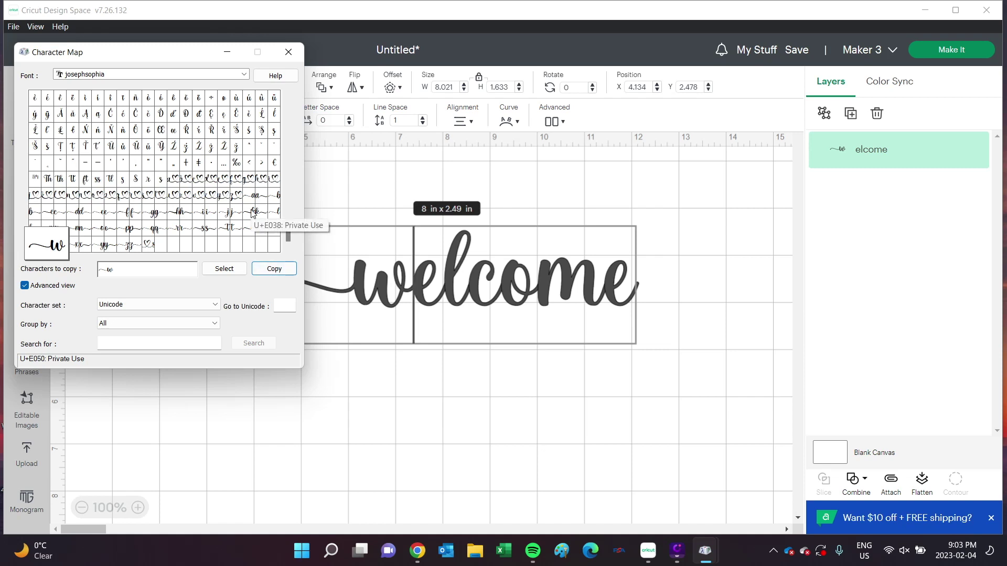
click(111, 212)
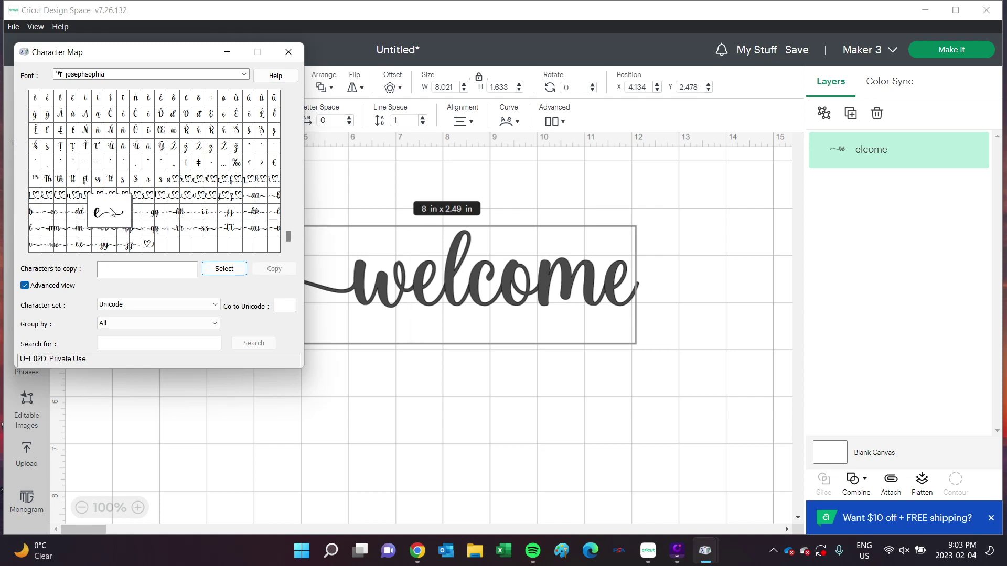
click(214, 271)
click(264, 271)
Paste the swash 'e' over welcome's final e (about 9.99 in wide) and move the word higher
click(596, 267)
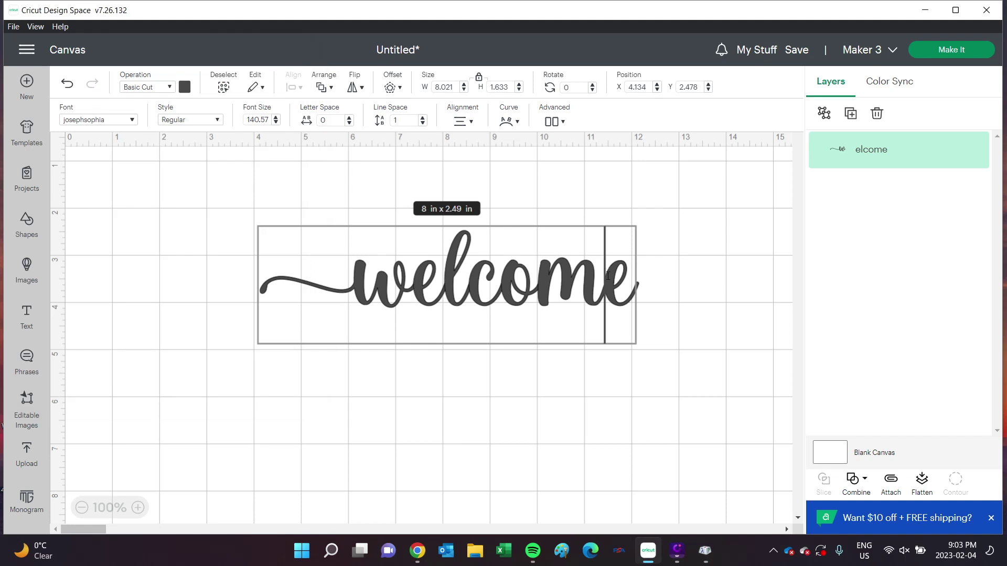
drag(613, 277, 632, 282)
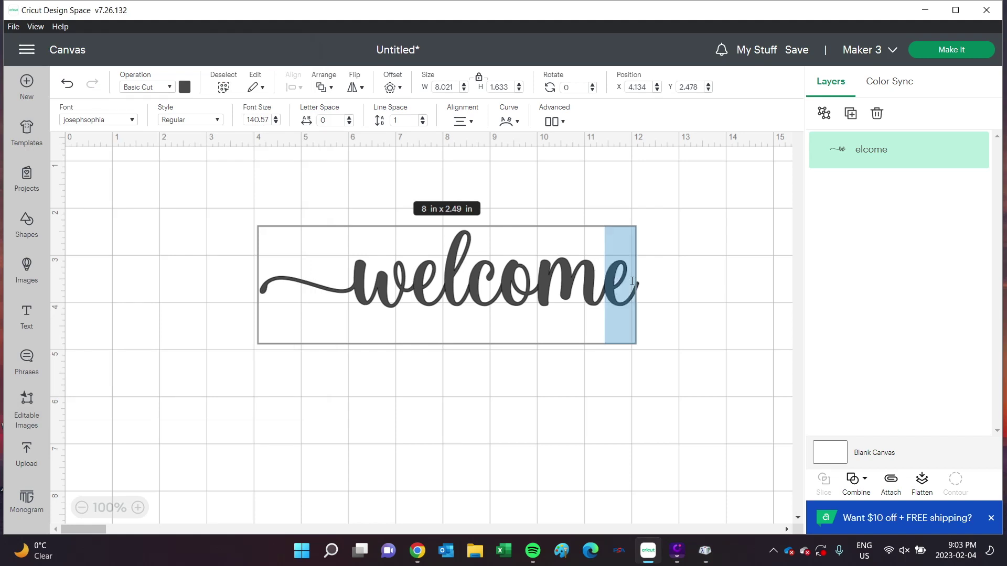
right_click(632, 282)
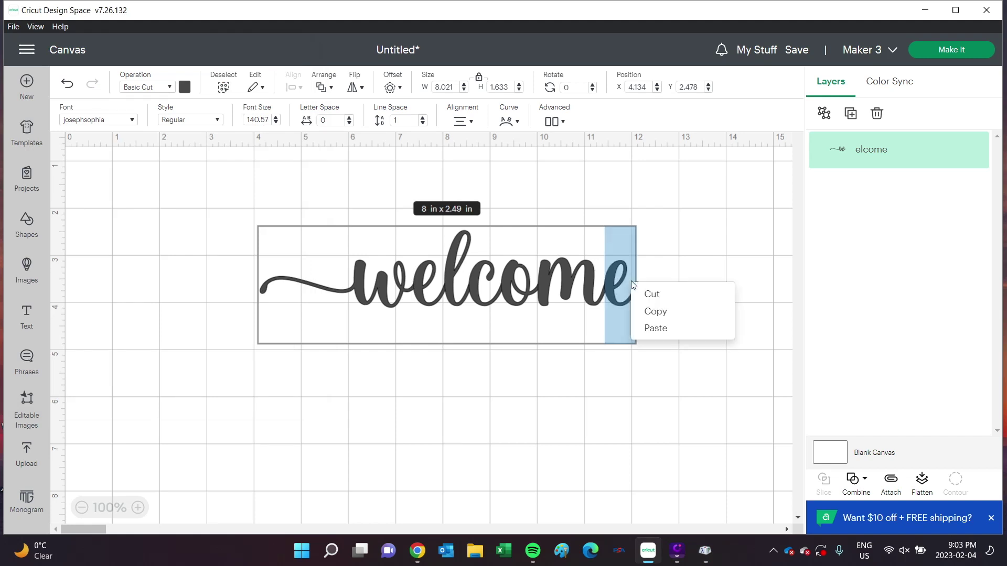
click(651, 331)
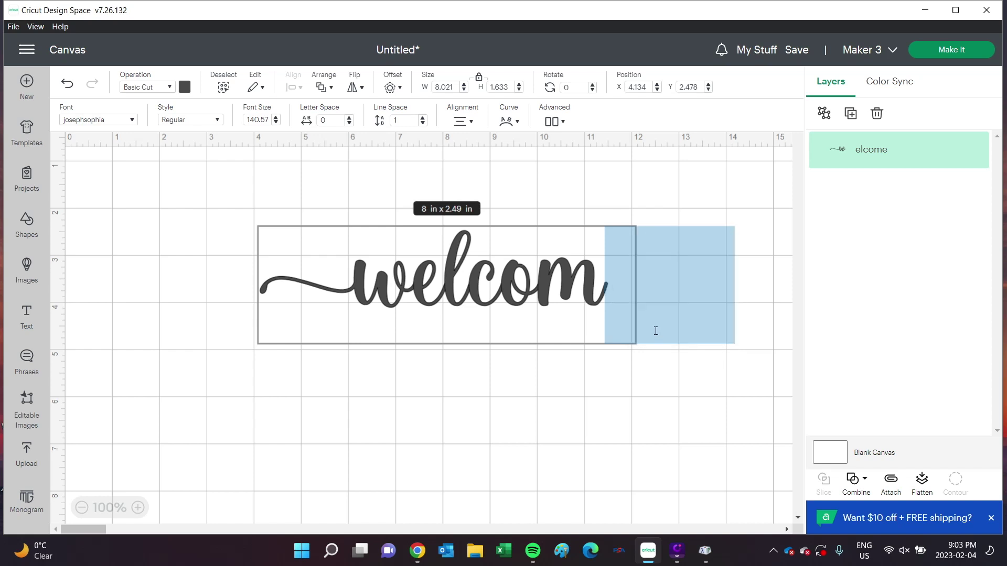
click(634, 375)
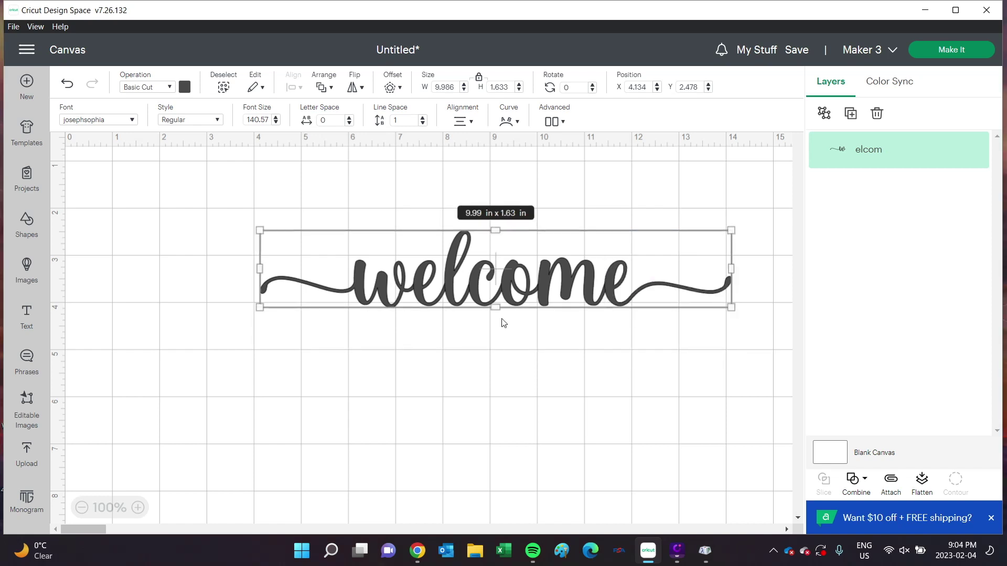
drag(466, 275, 434, 219)
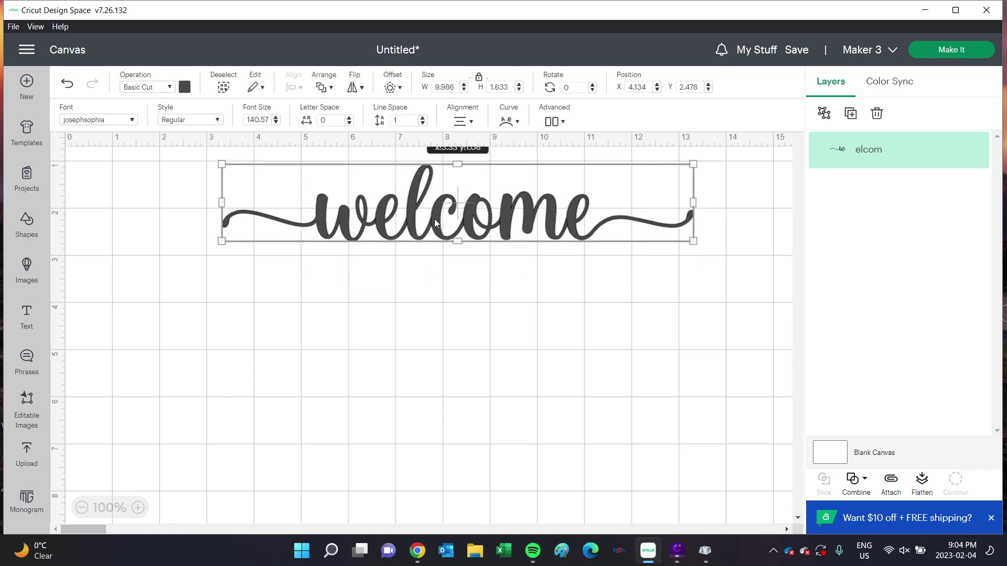
click(448, 301)
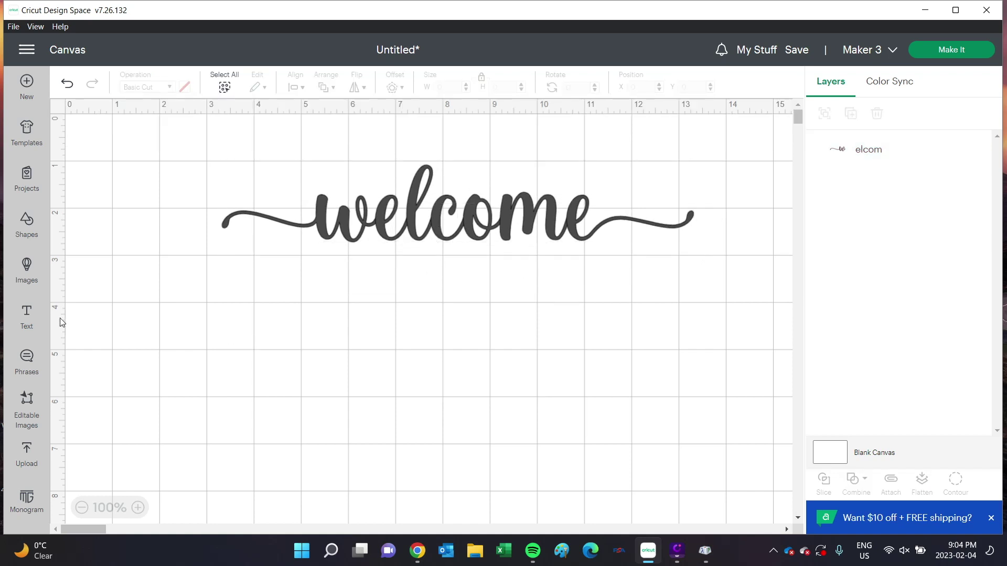
Add the two-name text layer below welcome, then pick the heart-joined 'k' in Character Map
click(21, 314)
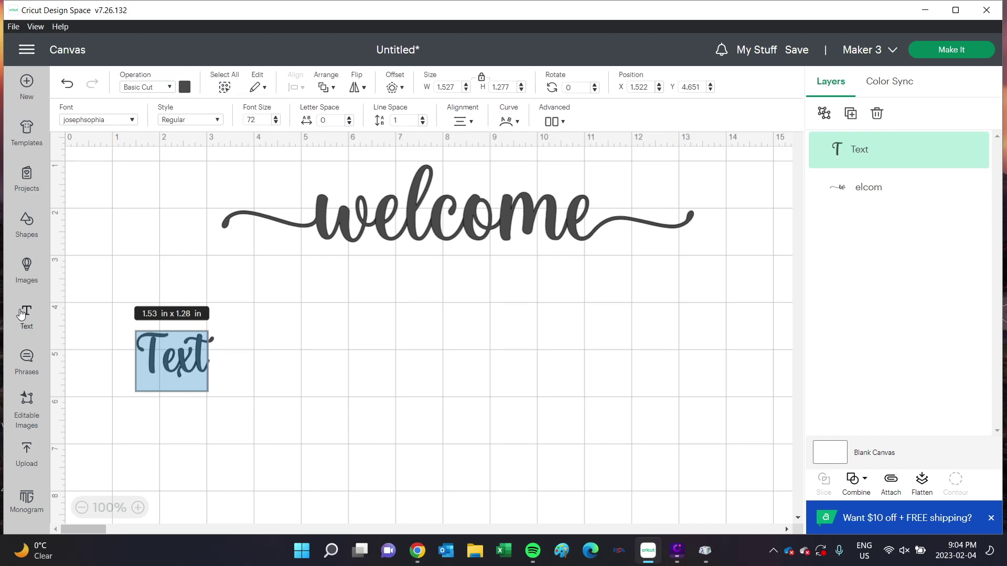
text(jack sally)
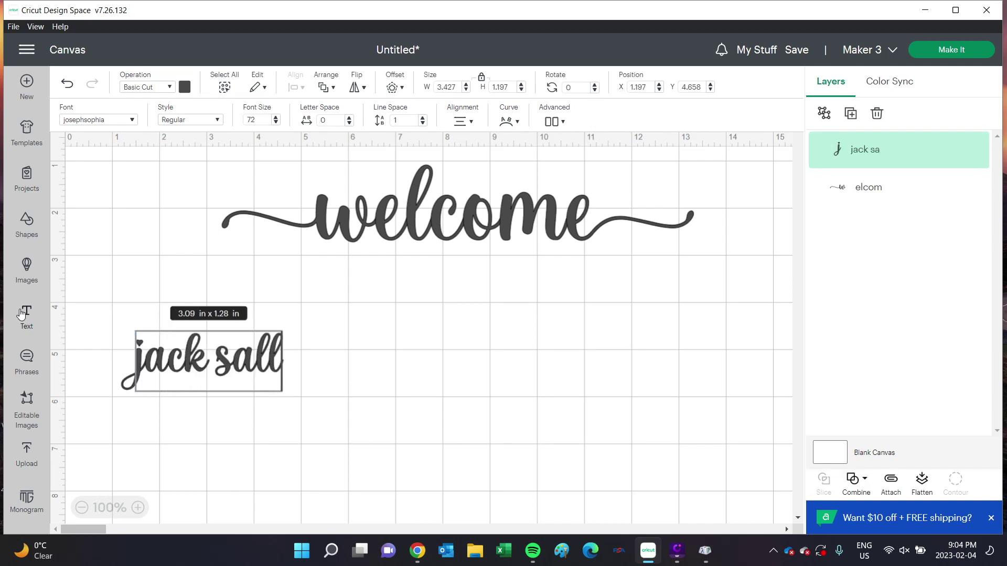
mouse_move(709, 555)
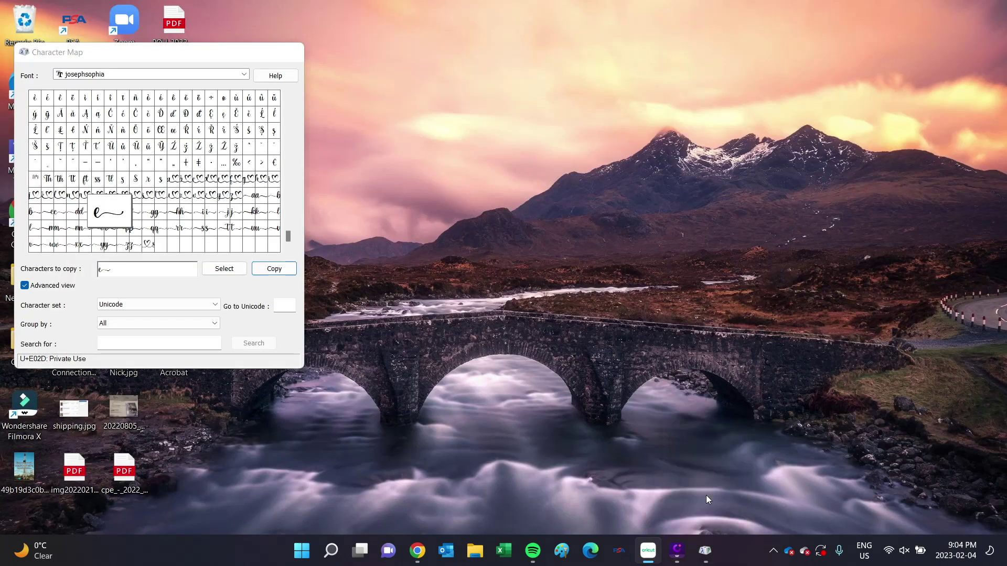
click(707, 496)
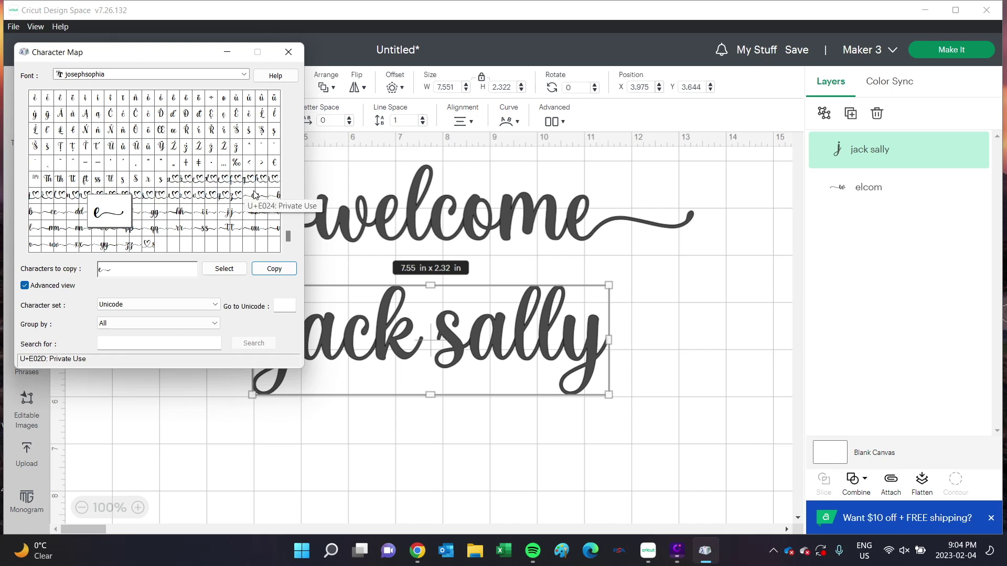
click(48, 196)
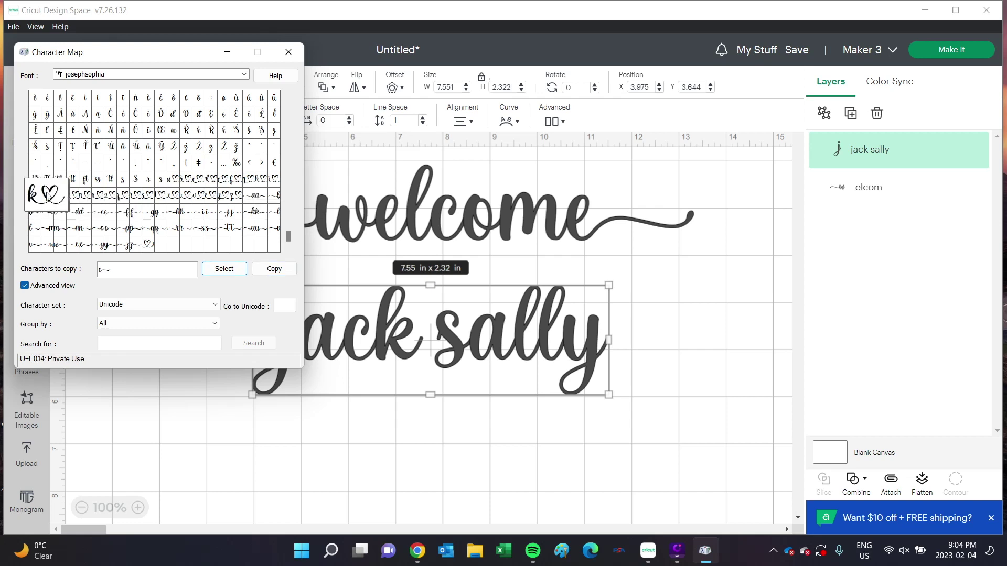
In Character Map, clear the copy field and queue the k-with-heart glyph
click(129, 270)
key(BackSpace)
key(BackSpace)
click(209, 272)
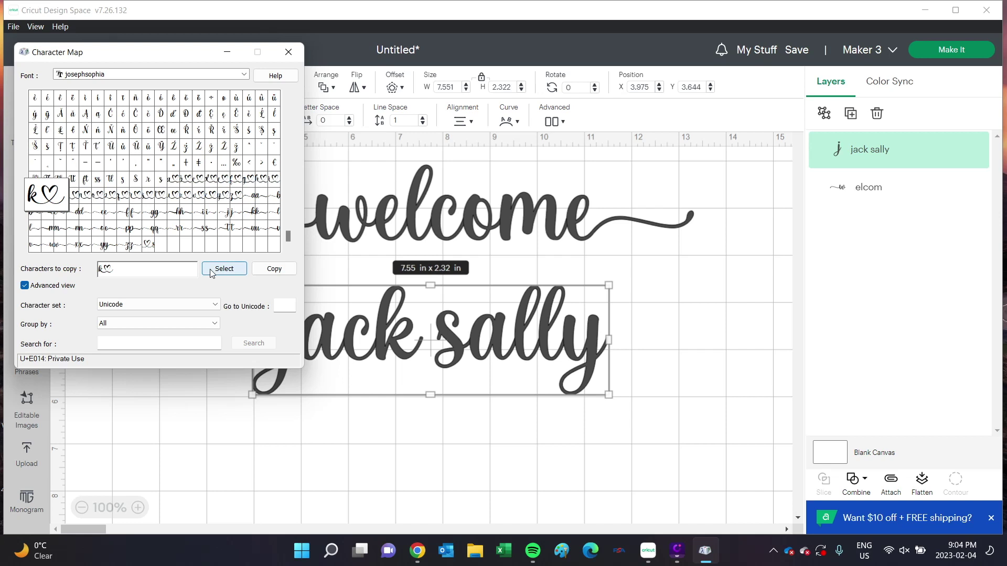
Replace the k and space between jack and sally with the pasted k♡ glyph
double_click(429, 325)
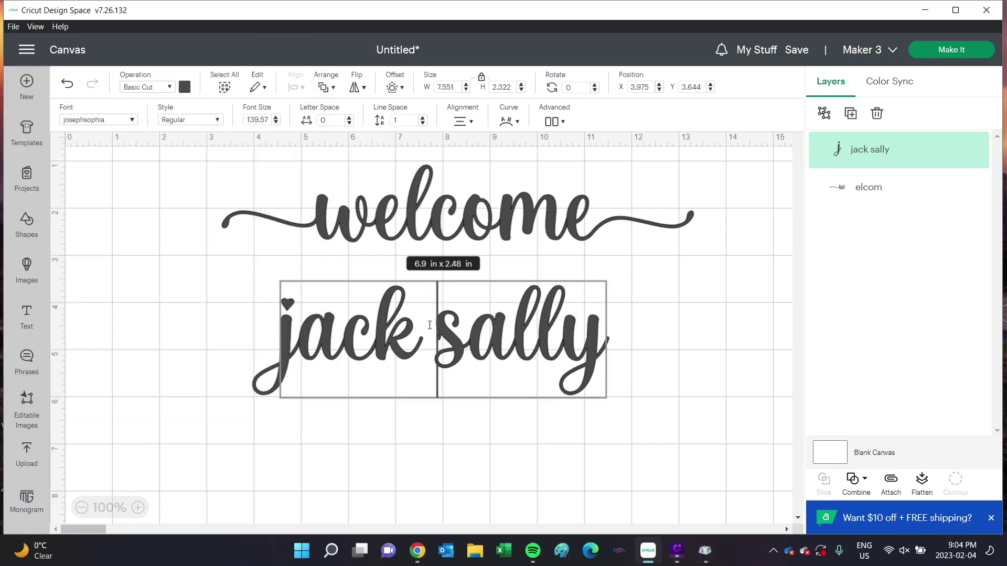
drag(429, 325, 386, 321)
right_click(386, 321)
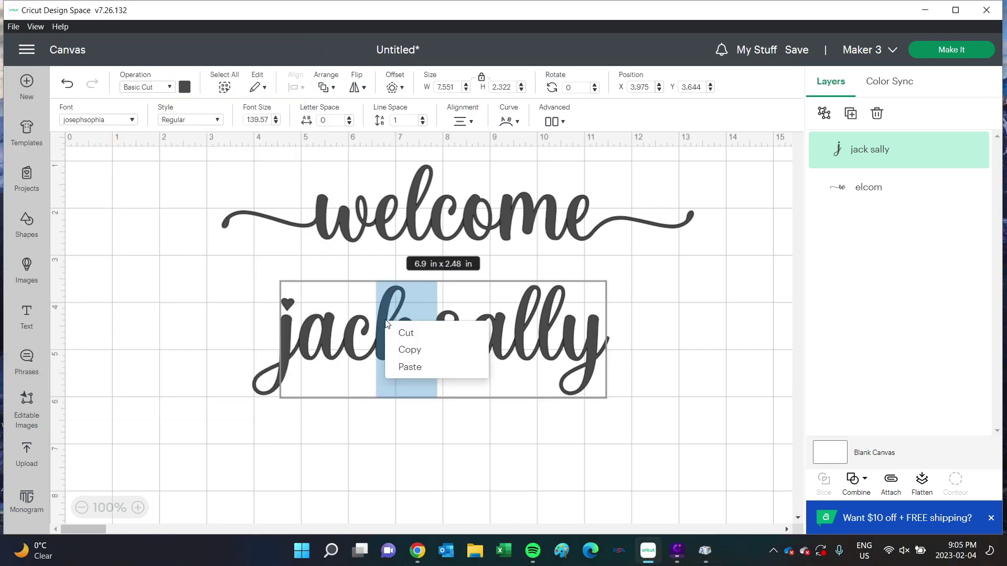
click(410, 367)
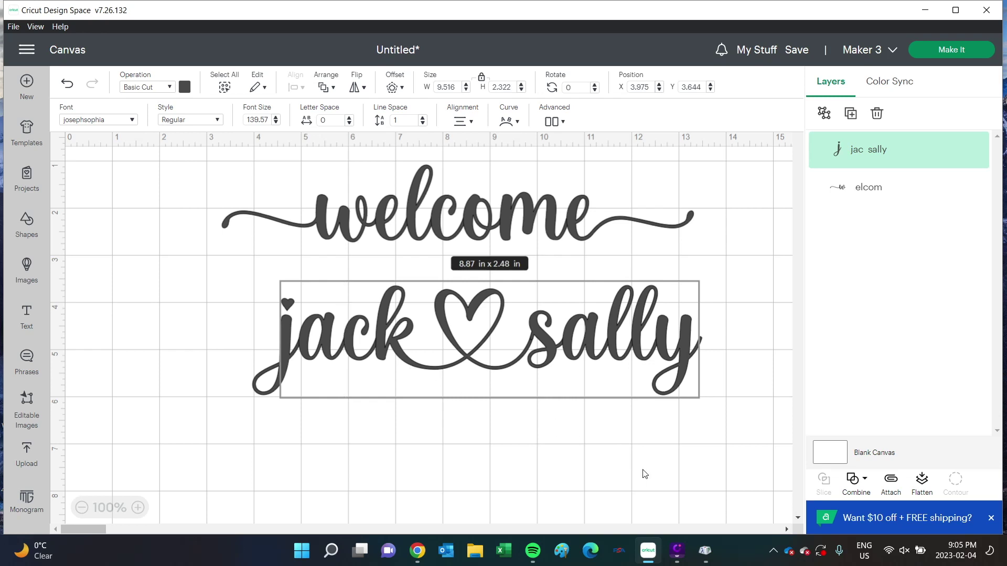
Copy the swash j glyph with its leading tail and paste it over the first j of jack
mouse_move(704, 550)
click(696, 524)
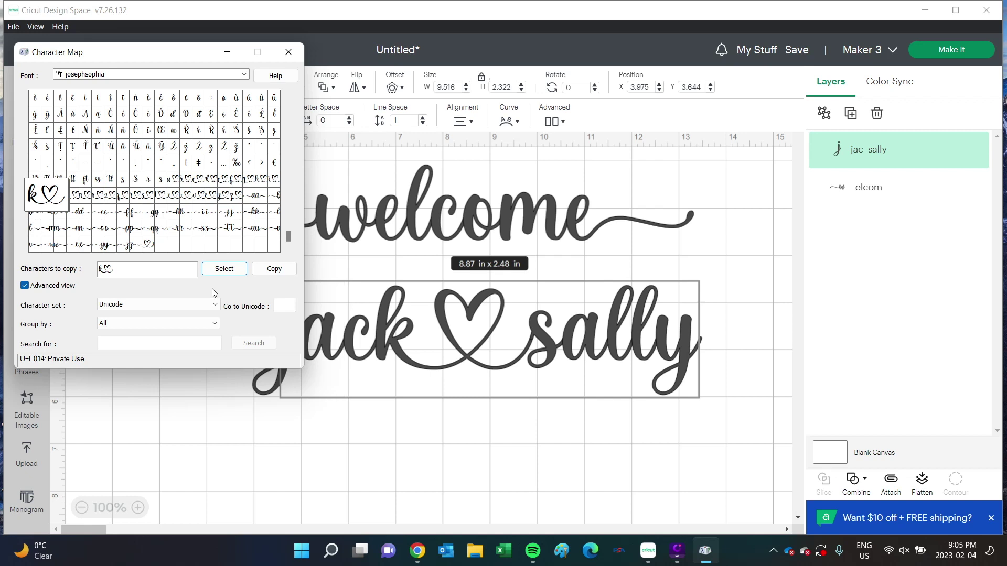
click(223, 212)
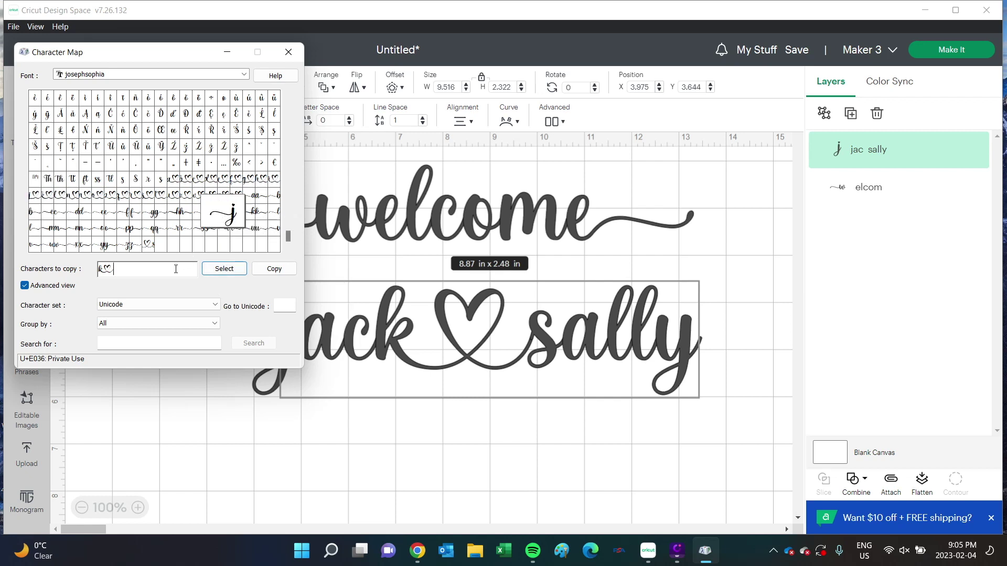
click(224, 268)
click(274, 268)
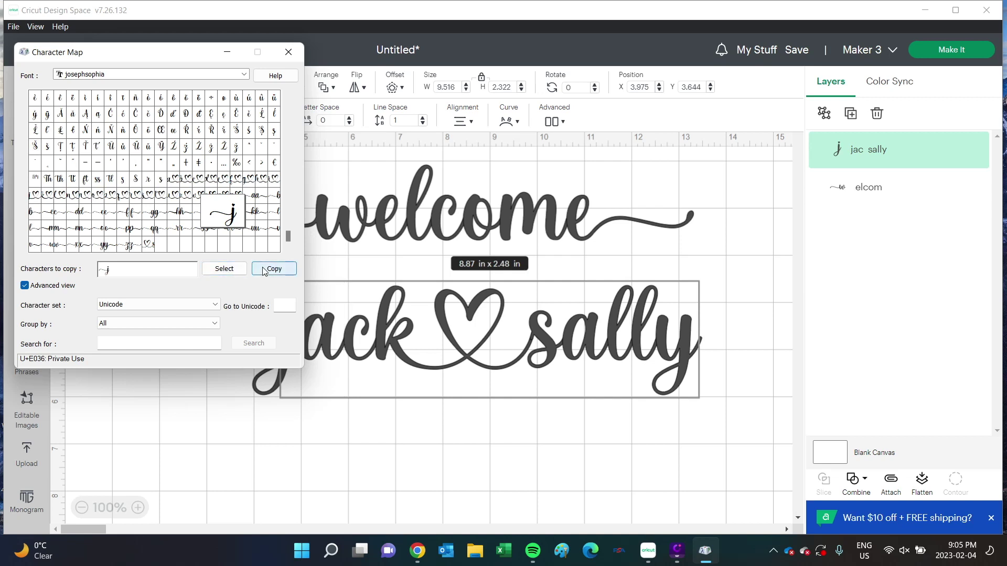
click(283, 329)
drag(284, 329, 276, 330)
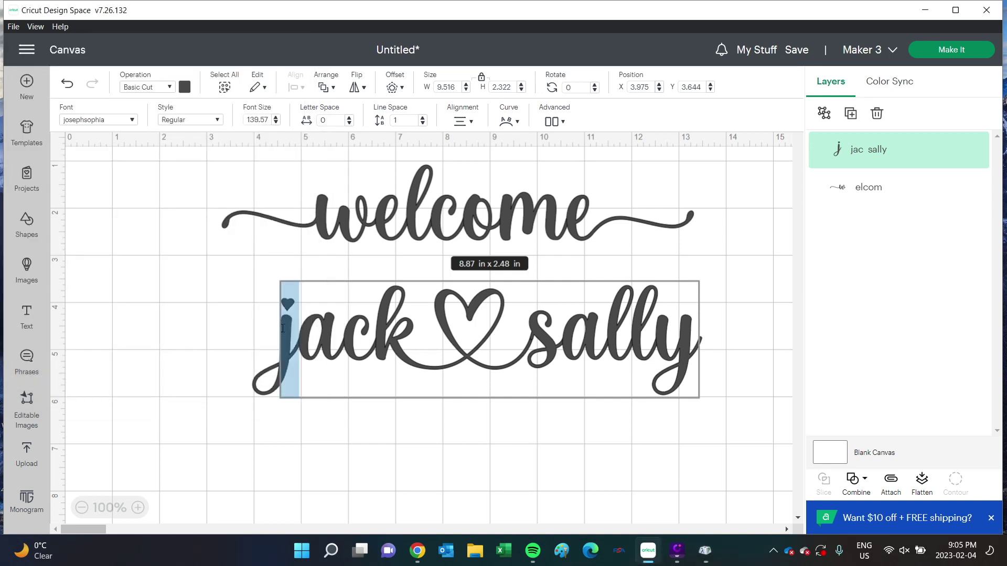
right_click(285, 329)
click(310, 378)
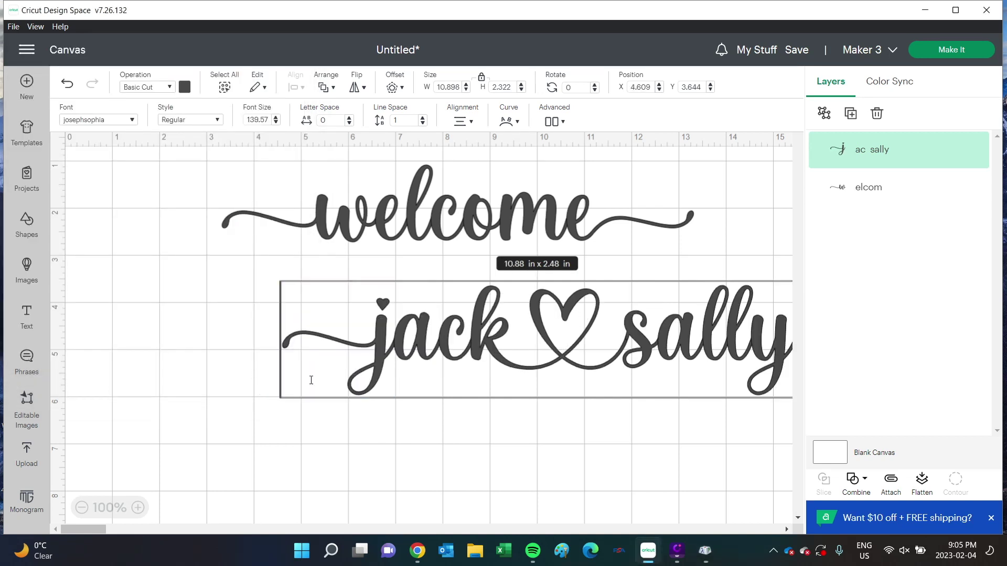
In Character Map, replace the queued glyph with the swash y glyph and copy it
click(704, 551)
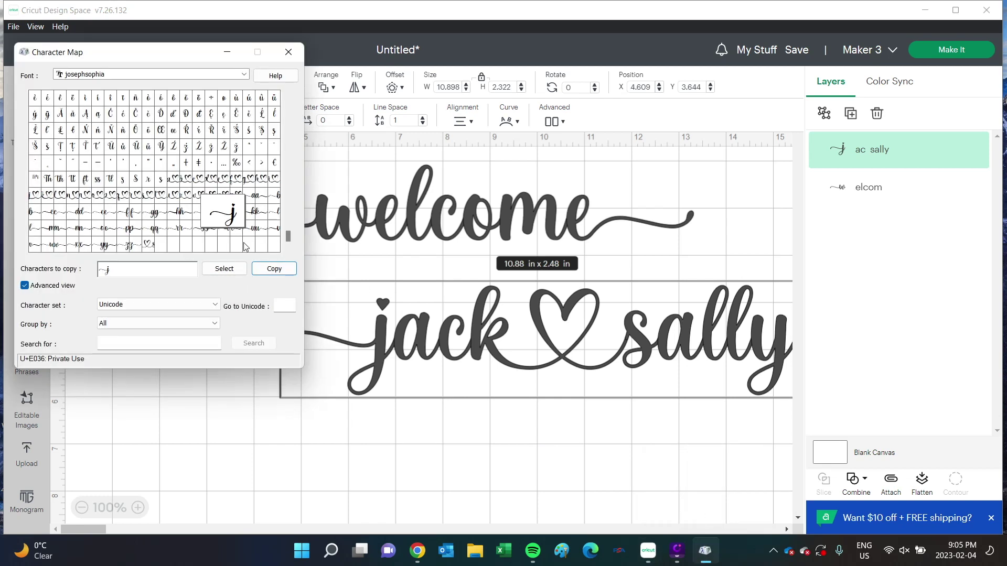
double_click(110, 269)
key(BackSpace)
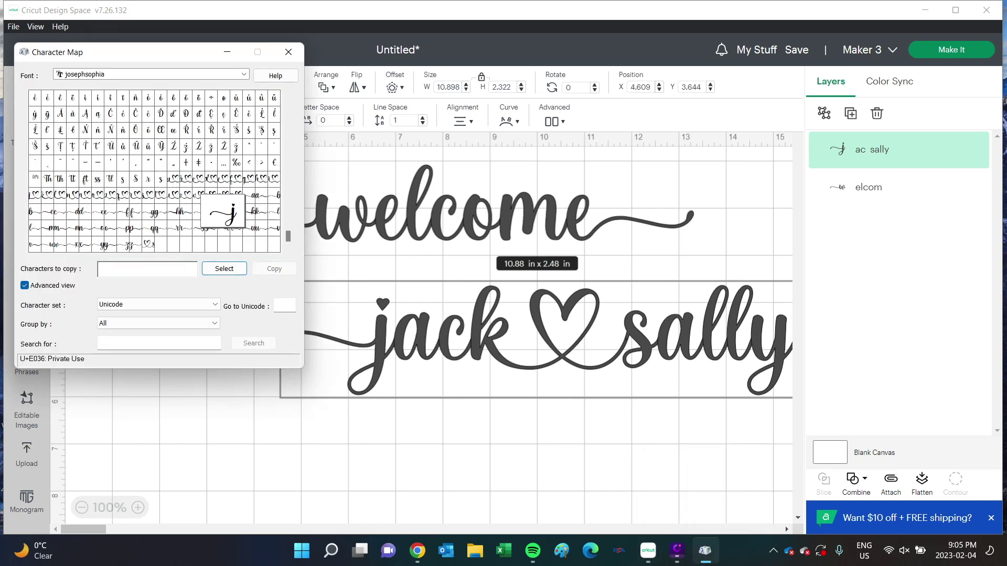
click(103, 245)
click(223, 269)
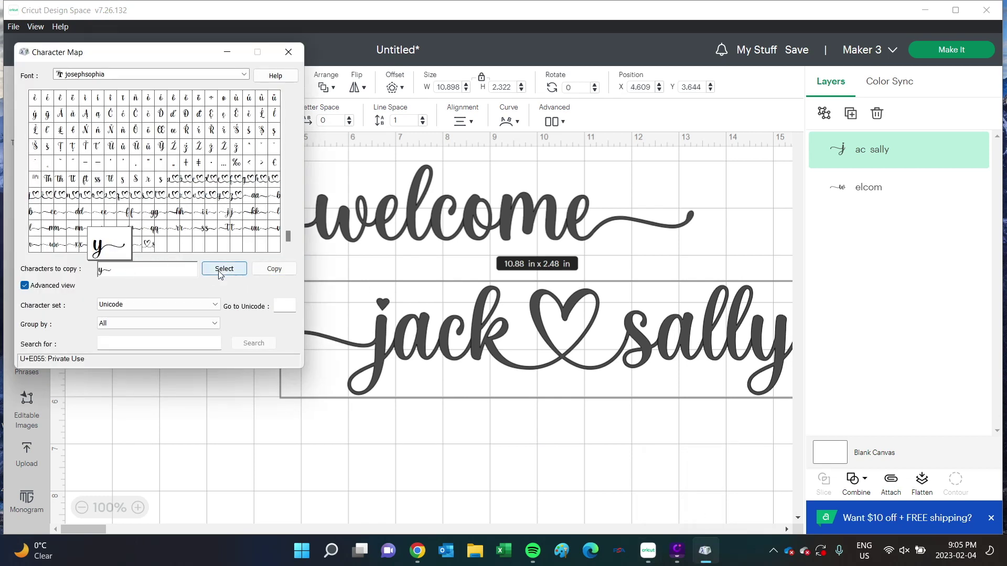
click(274, 268)
Move the jack ♥ sally line left so it sits under welcome
right_click(454, 414)
drag(471, 382, 357, 446)
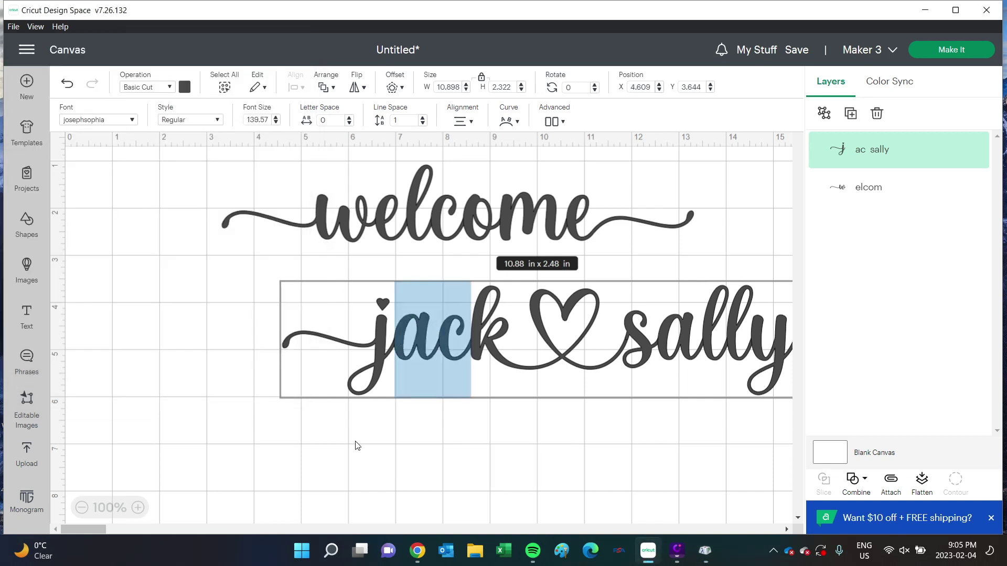
drag(754, 336, 631, 334)
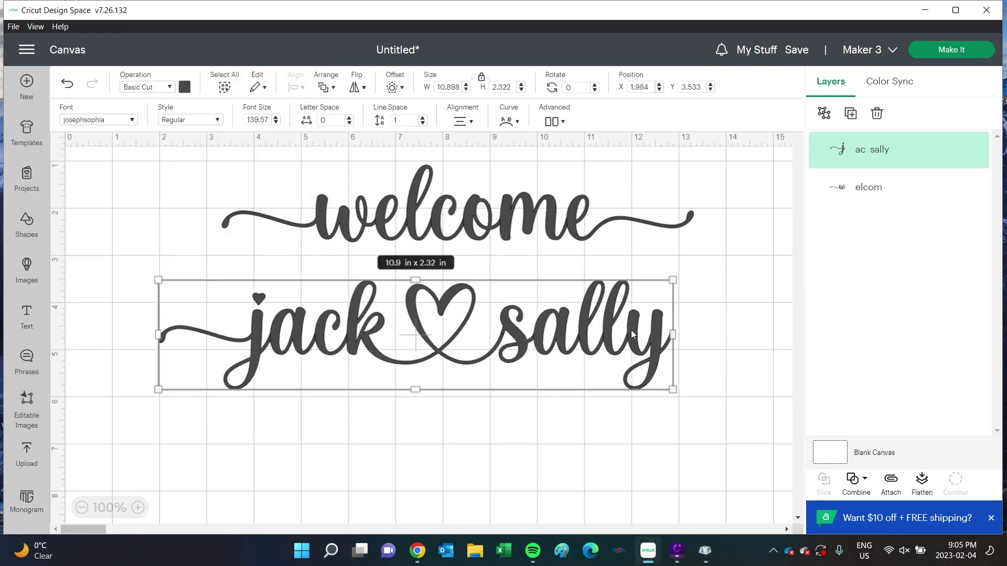
Replace the final y of sally with the pasted swash y glyph
double_click(627, 331)
click(627, 331)
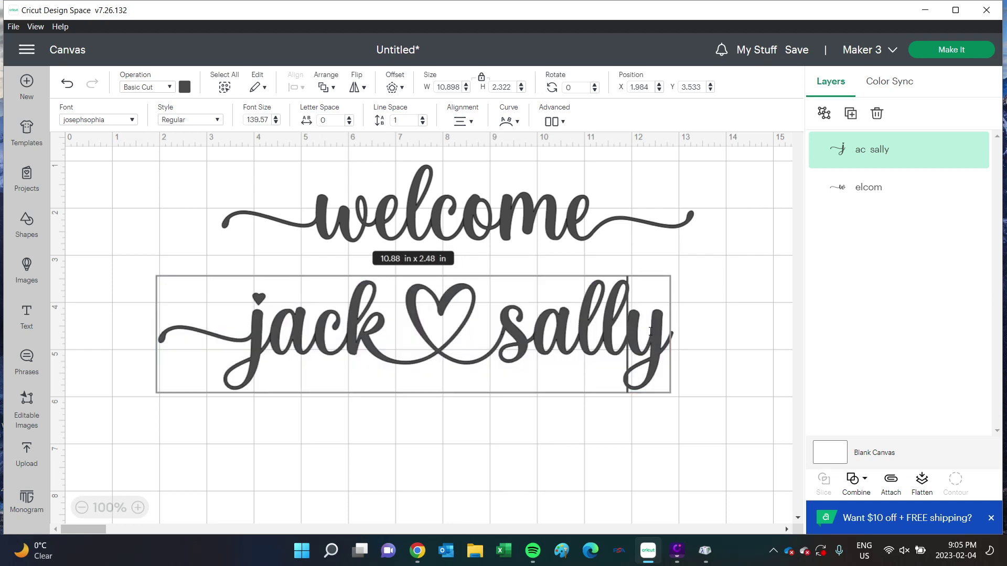
shift+click(657, 335)
right_click(657, 335)
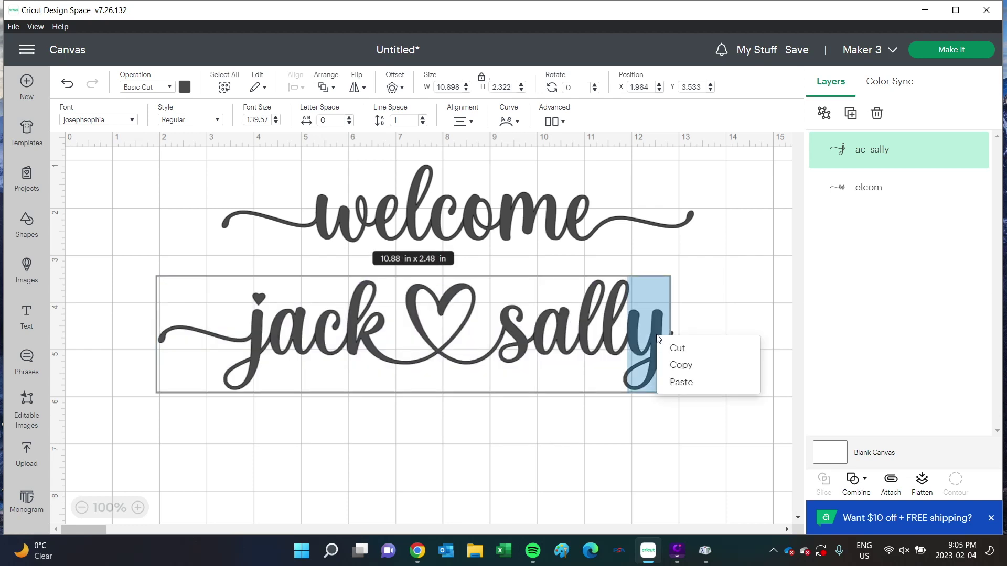
click(677, 382)
click(669, 439)
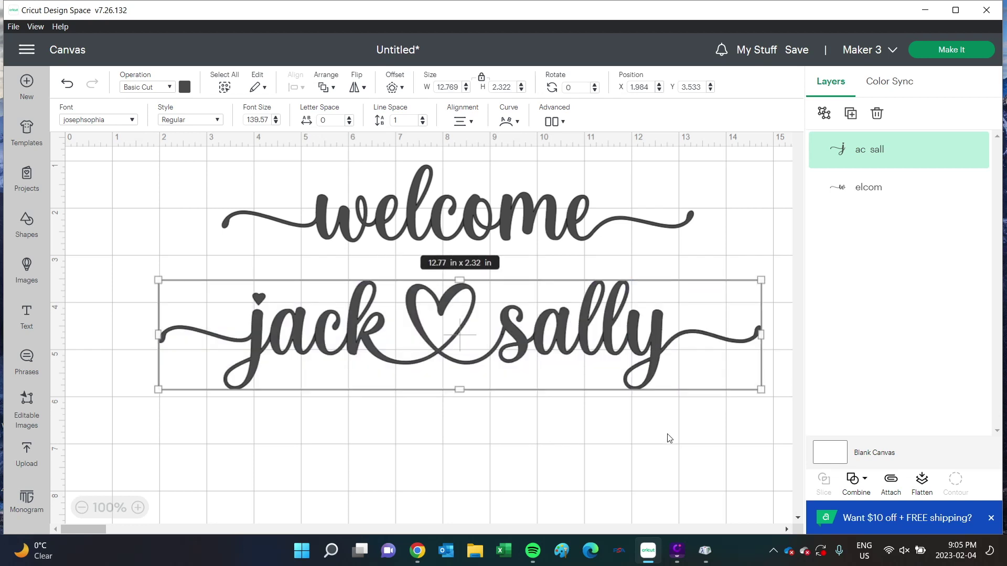
click(669, 438)
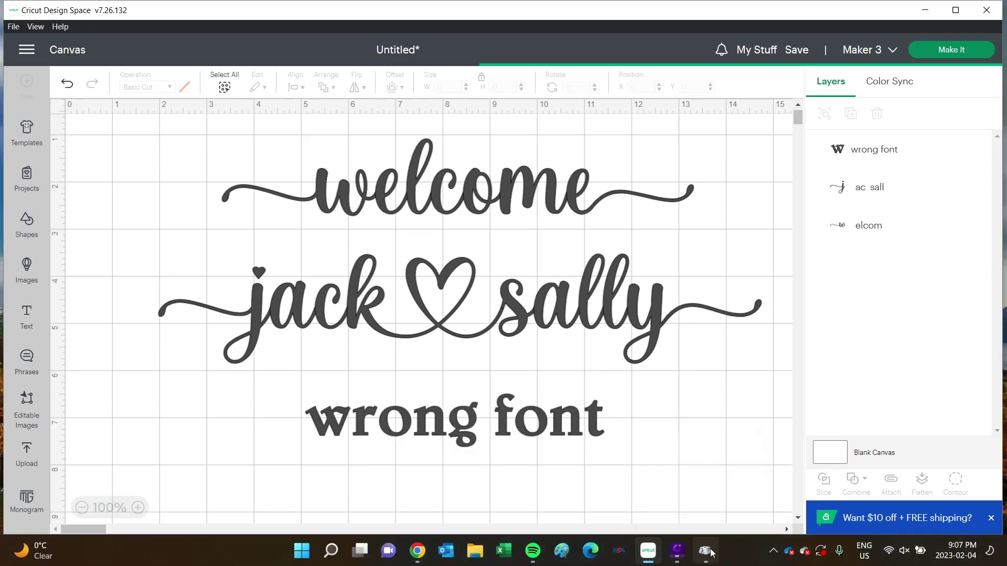
Bring Character Map back up to reach the josephsophia glyphs
click(705, 550)
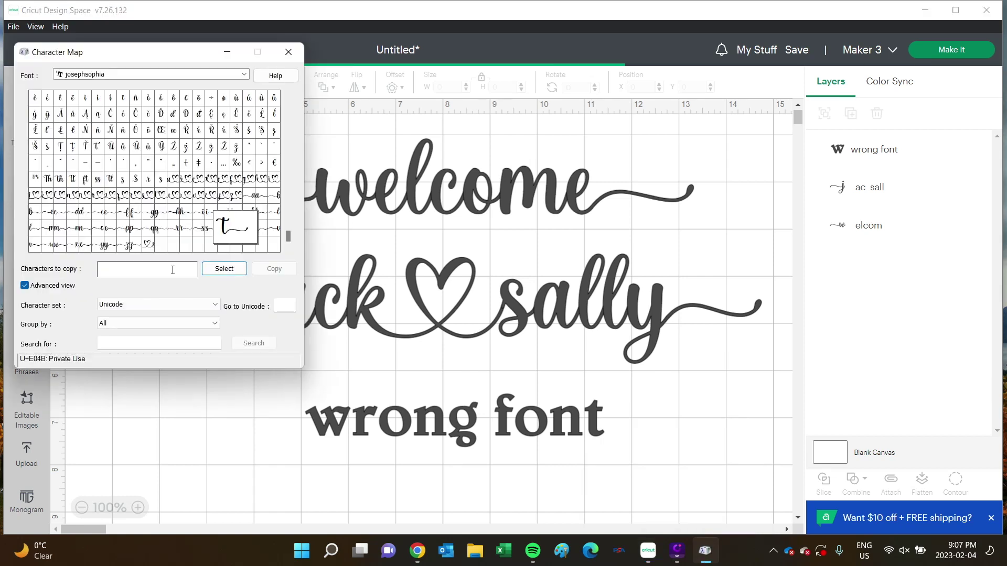
Copy a flourish glyph and paste it into the 'wrong font' text to show it breaking
click(215, 272)
click(262, 269)
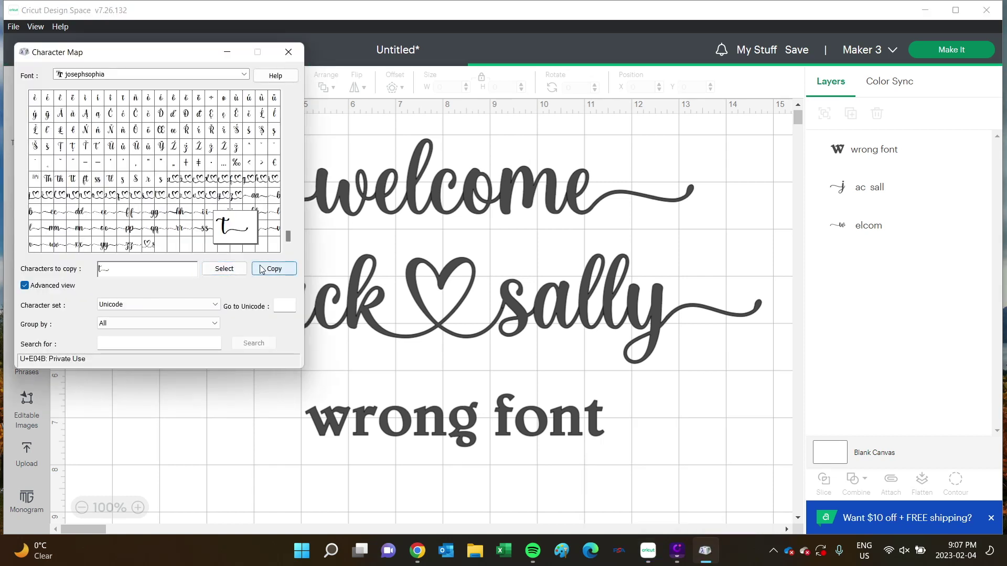
click(472, 386)
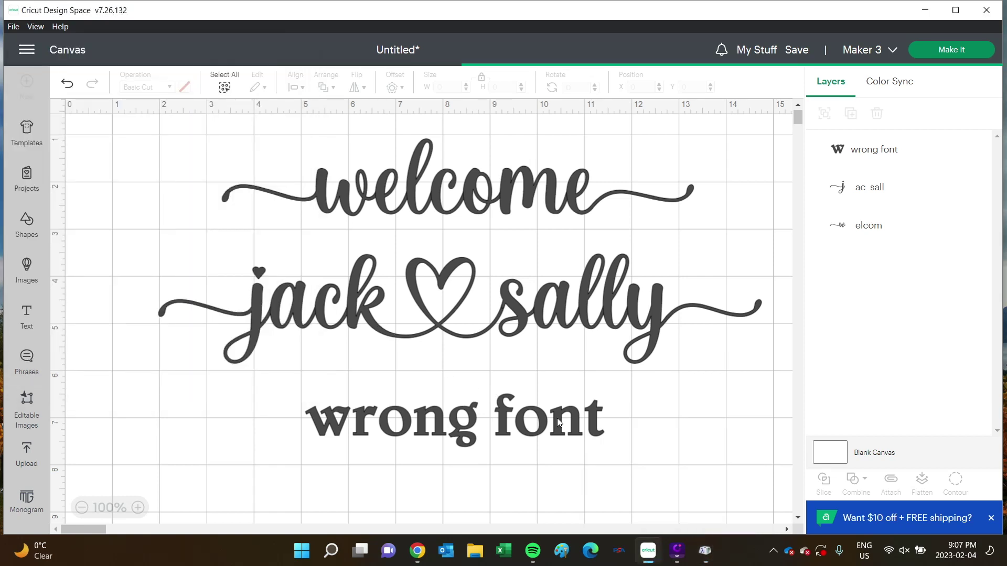
click(557, 417)
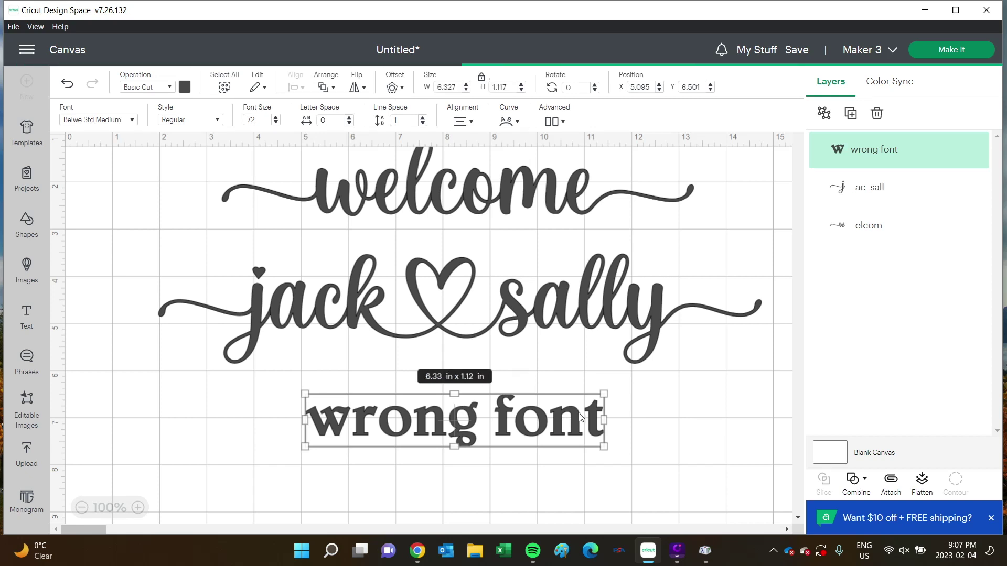
drag(580, 417, 586, 418)
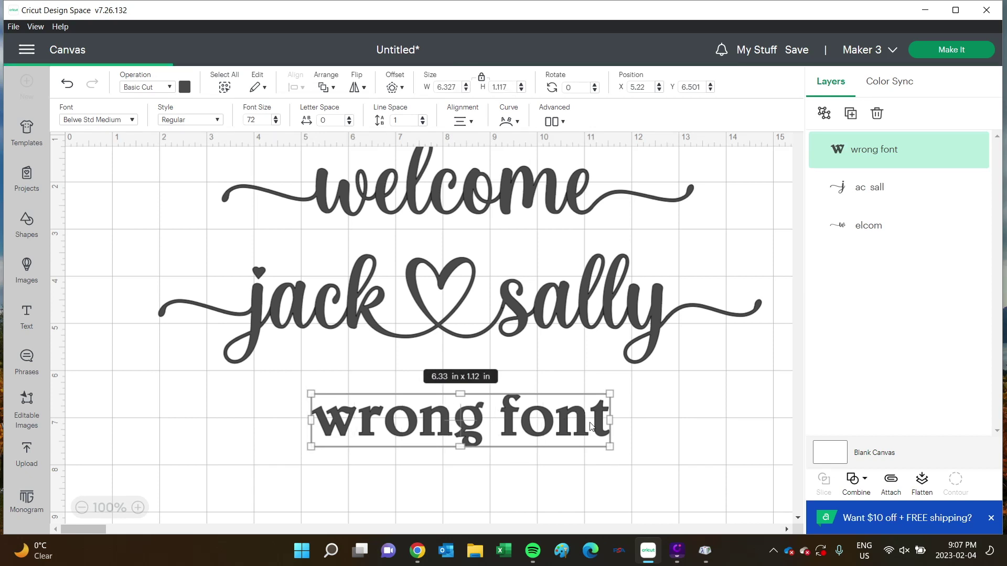
right_click(591, 425)
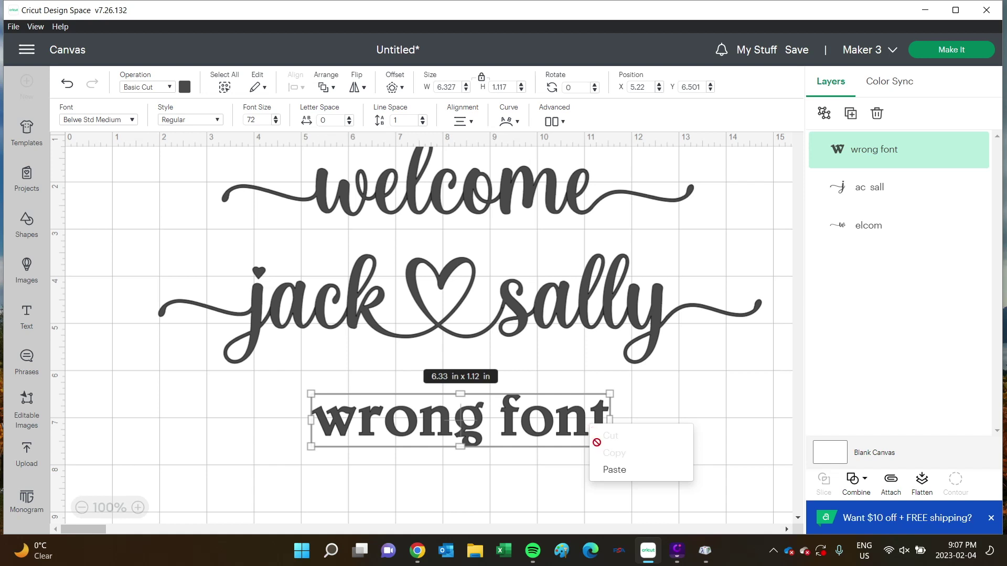
click(614, 471)
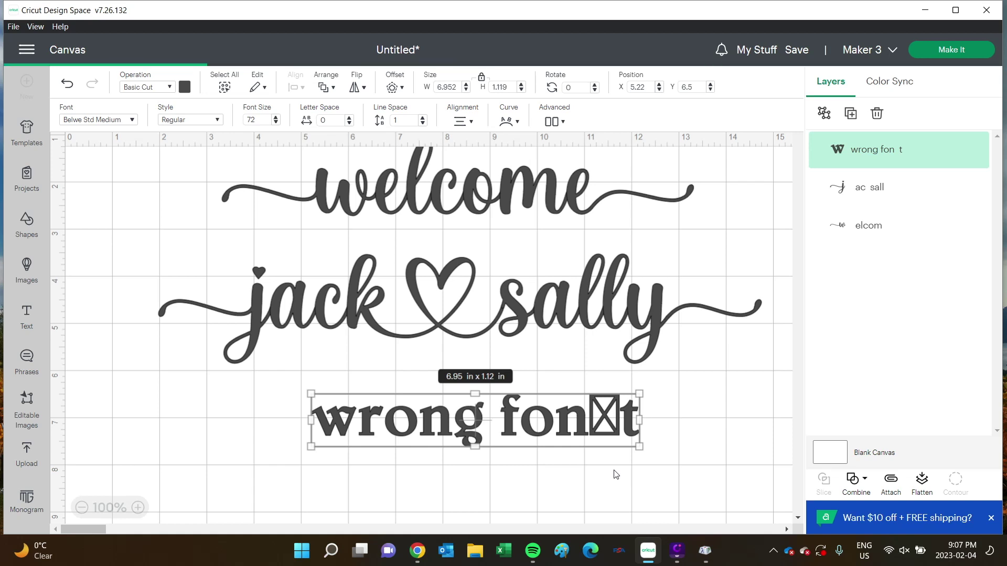
Delete the 'wrong font' text layer
click(616, 474)
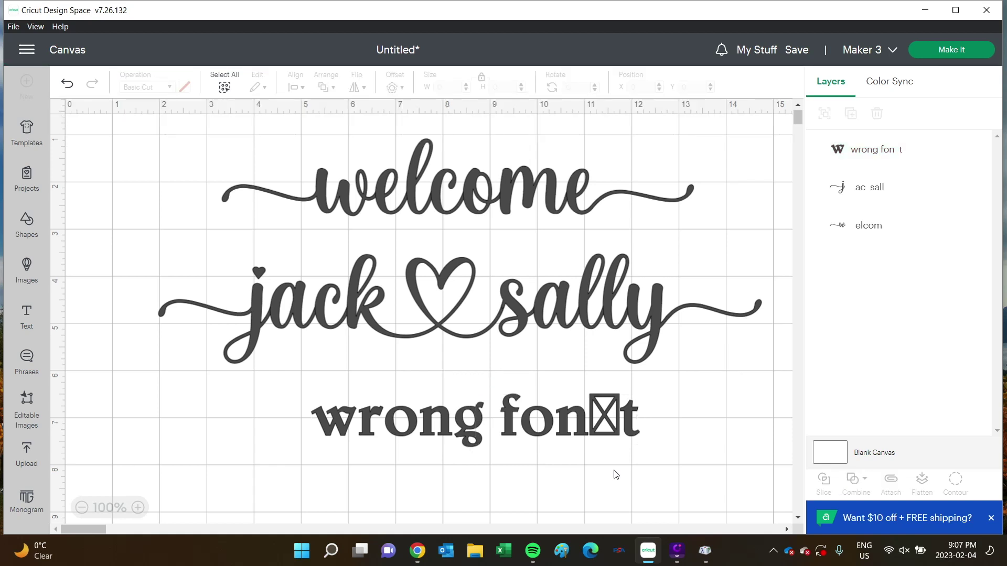
click(572, 431)
key(Delete)
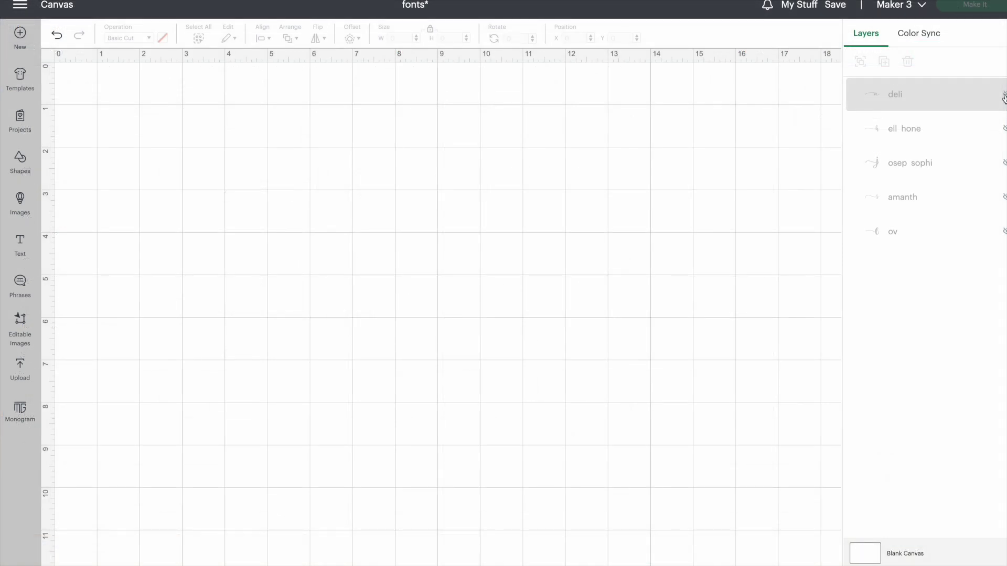
Unhide the adelia, hello ♥ honey, joseph ♥ sophia, samantha and love layers
click(1004, 97)
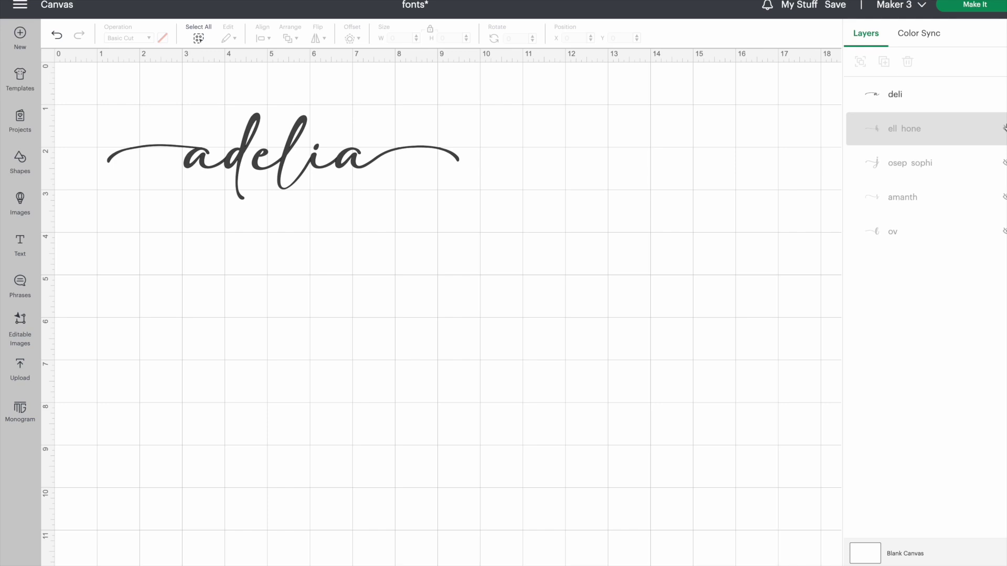
click(1004, 127)
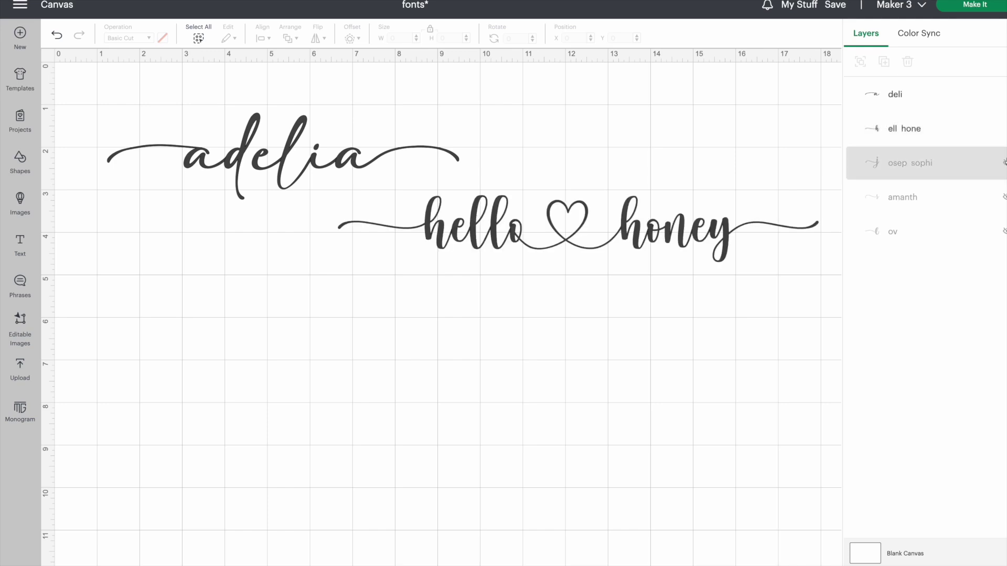
click(1004, 163)
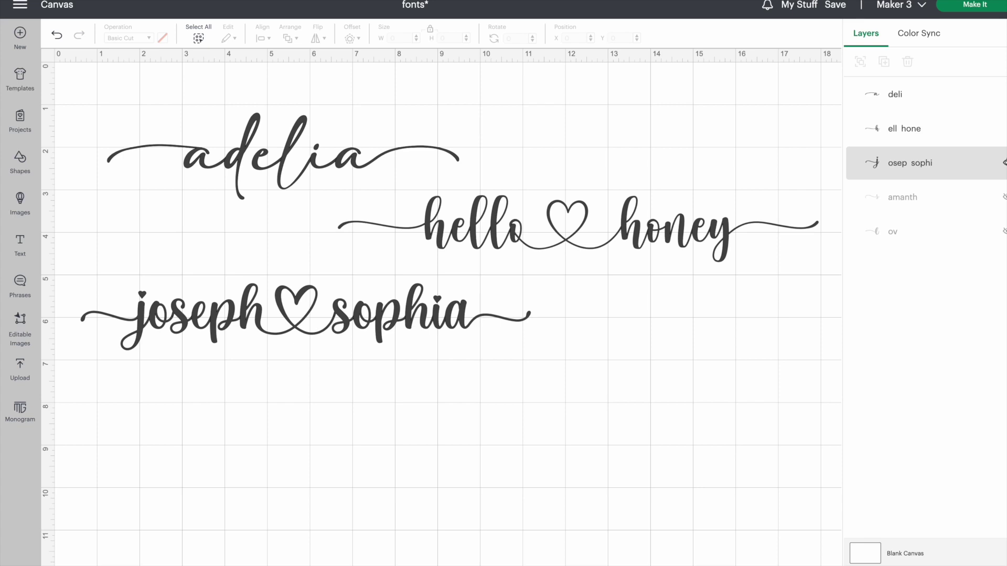
click(1004, 197)
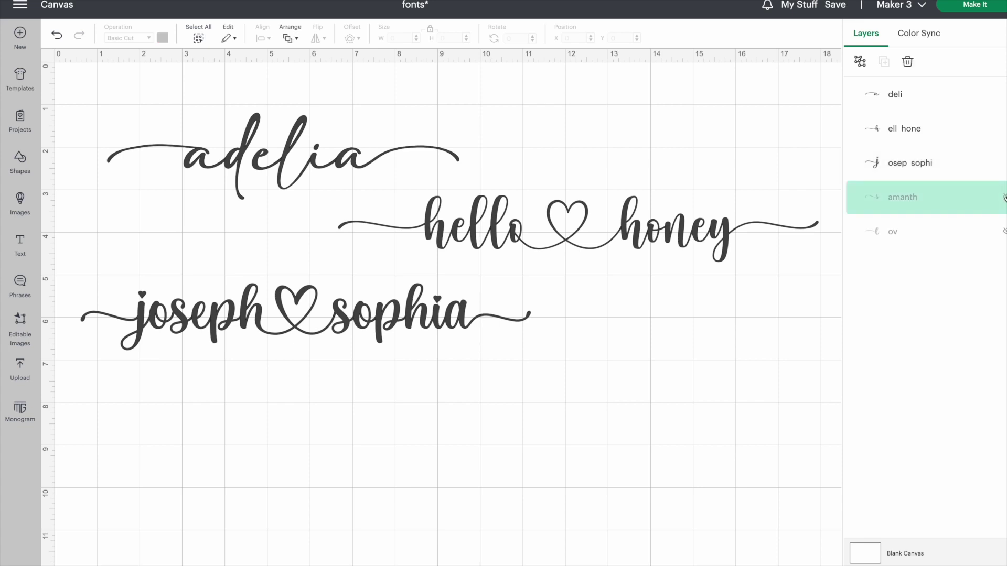
click(1004, 198)
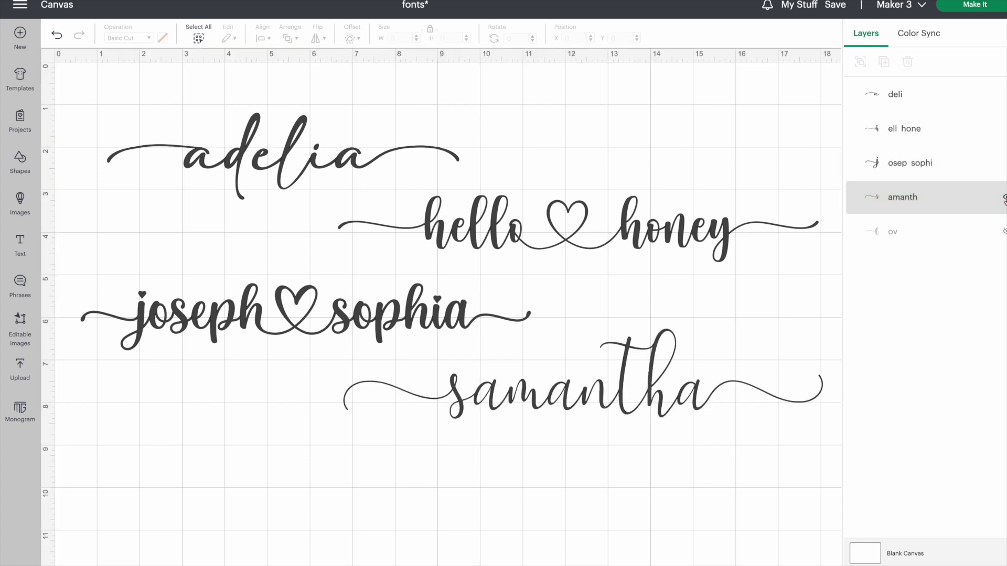
click(1004, 232)
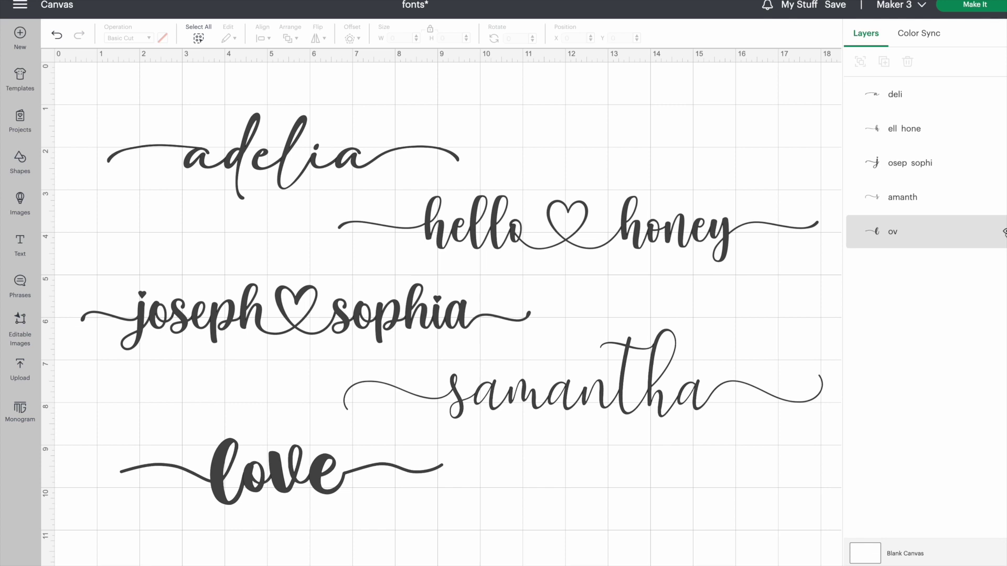